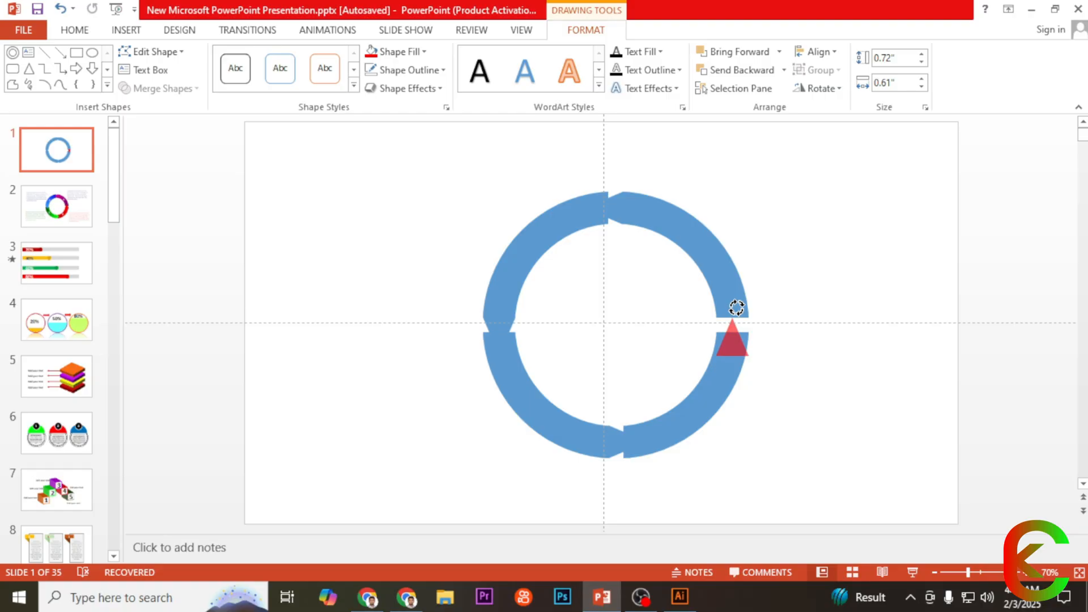
Step: Place the red triangle on the upper end of the lower-right arc and merge the two shapes with Union
mouse_move(737, 308)
mouse_down()
mouse_move(727, 305)
mouse_move(733, 311)
mouse_up()
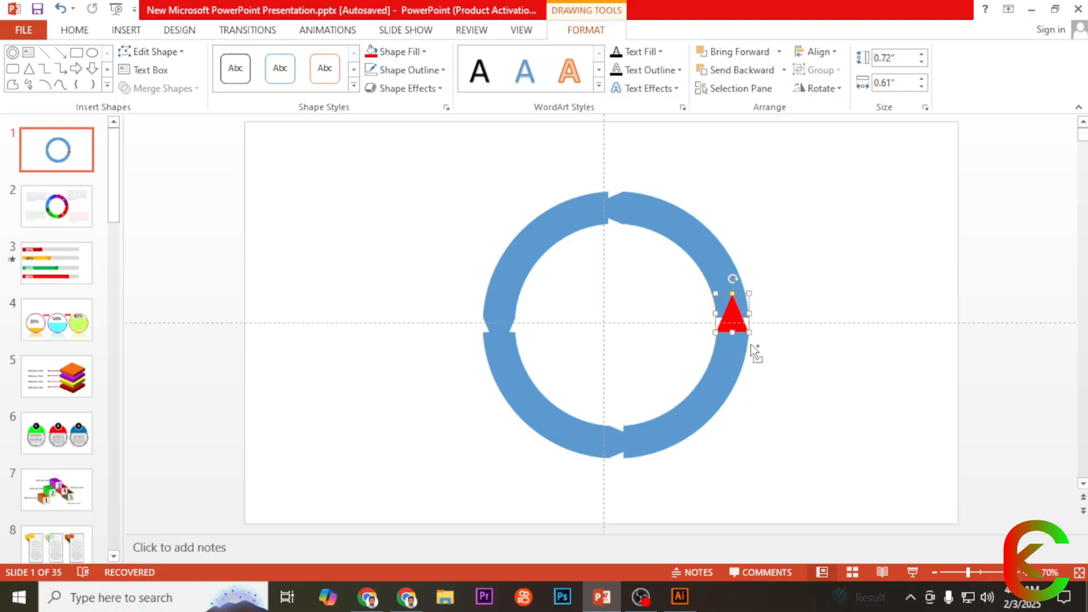
scroll(750, 344, up, 10)
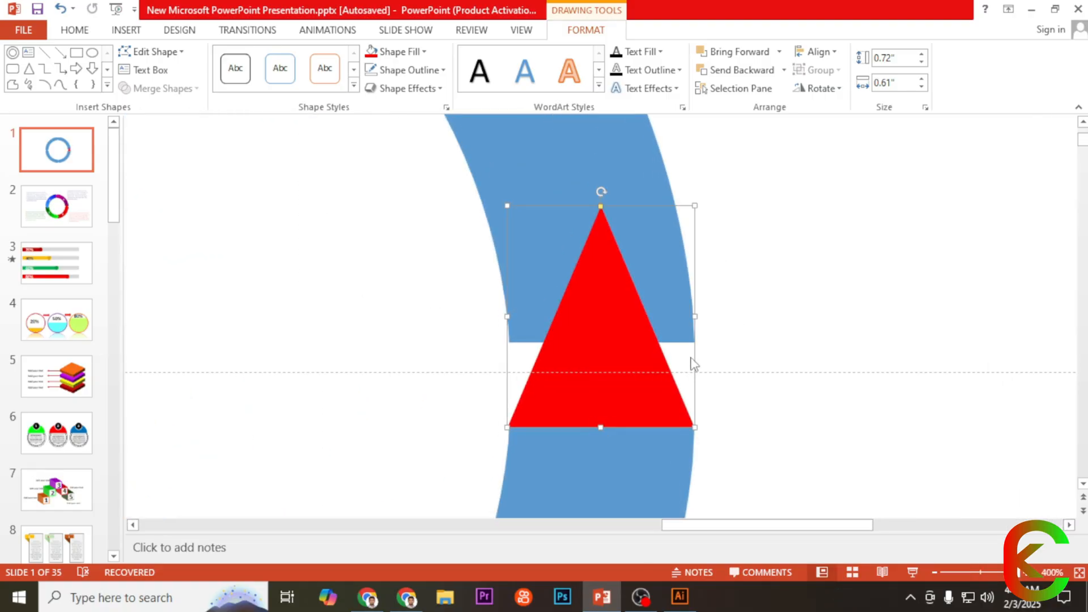
scroll(691, 363, down, 10)
shift+click(717, 403)
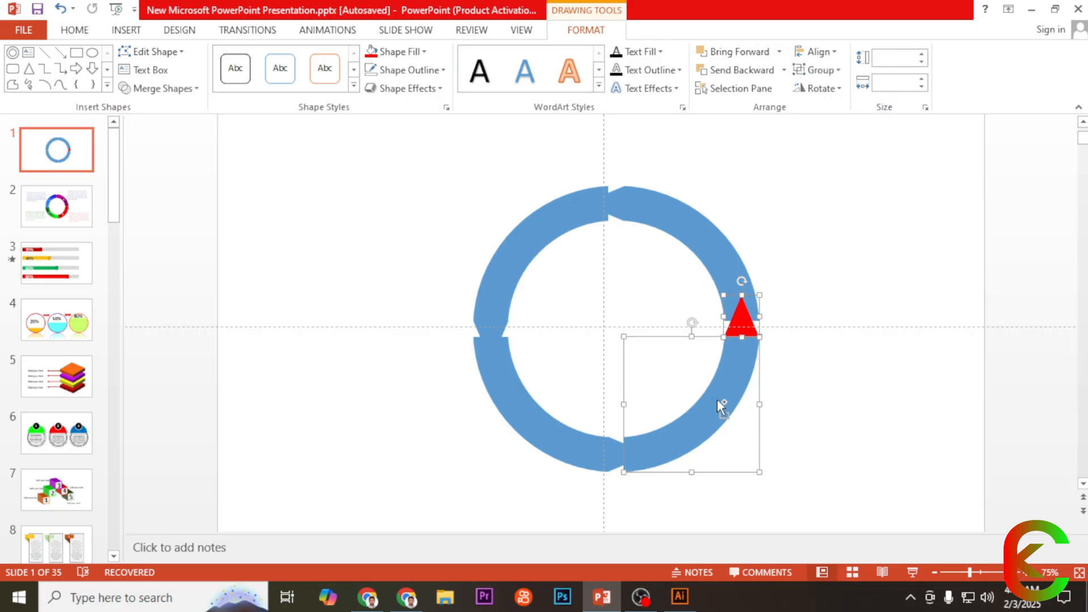
click(170, 91)
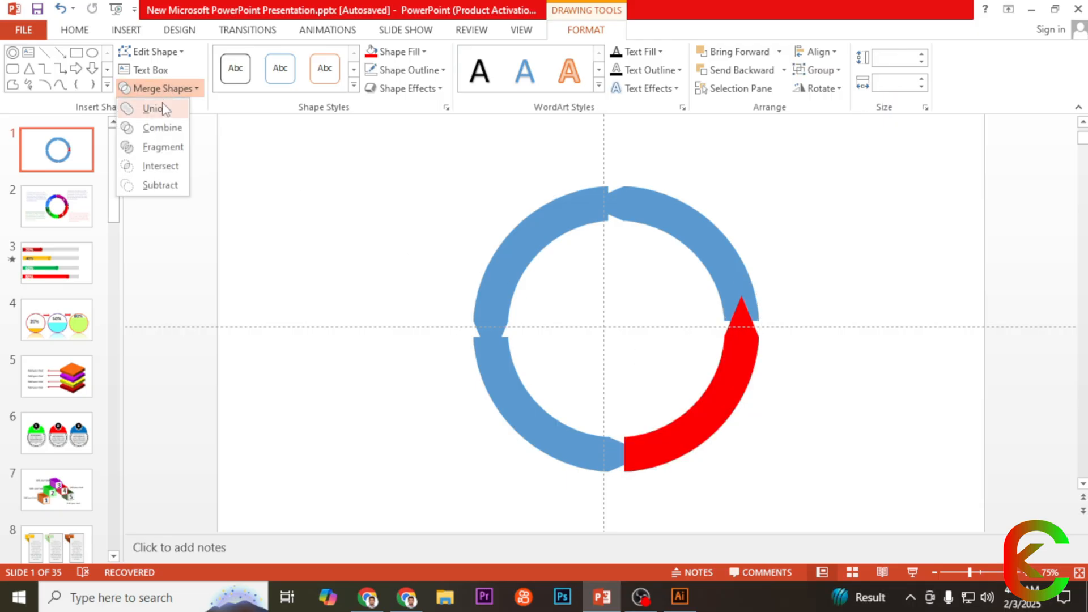
click(165, 108)
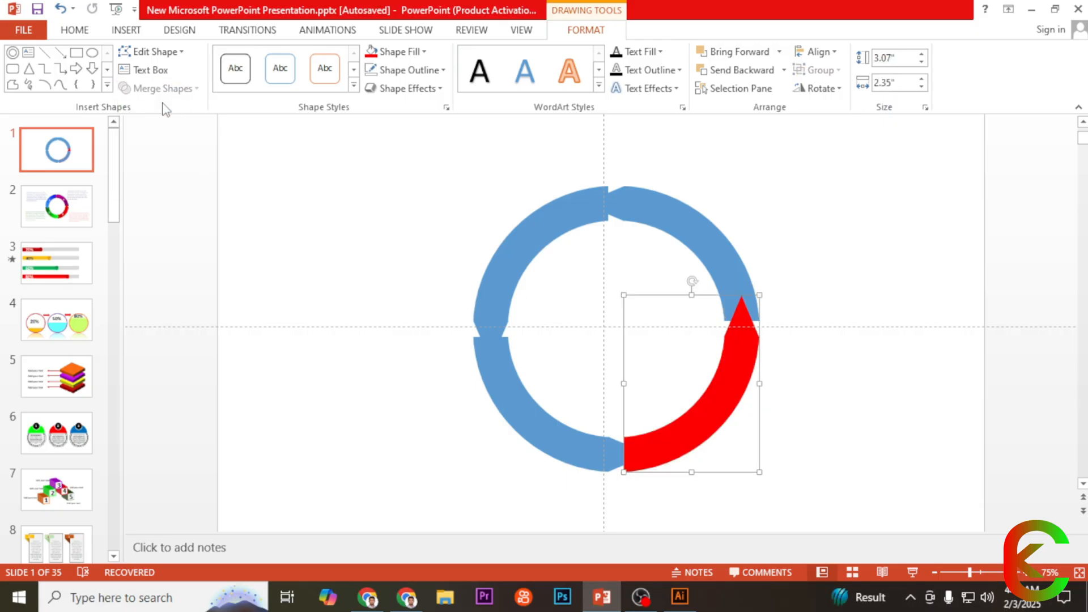
Step: Apply a gradient fill to the upper-right arc with the Linear type and a downward direction at 90°
click(706, 233)
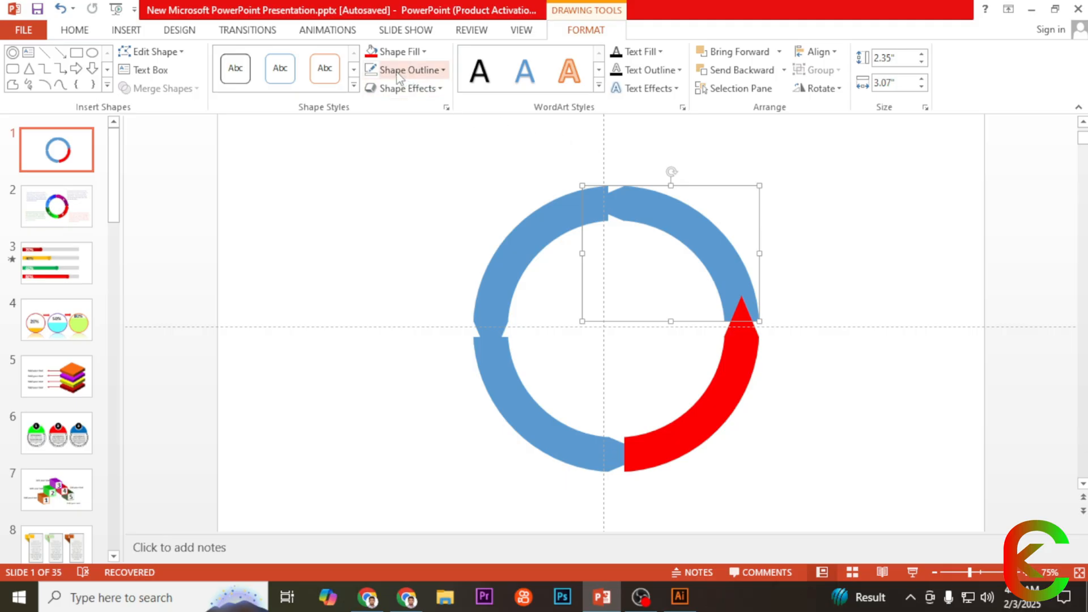
right_click(679, 223)
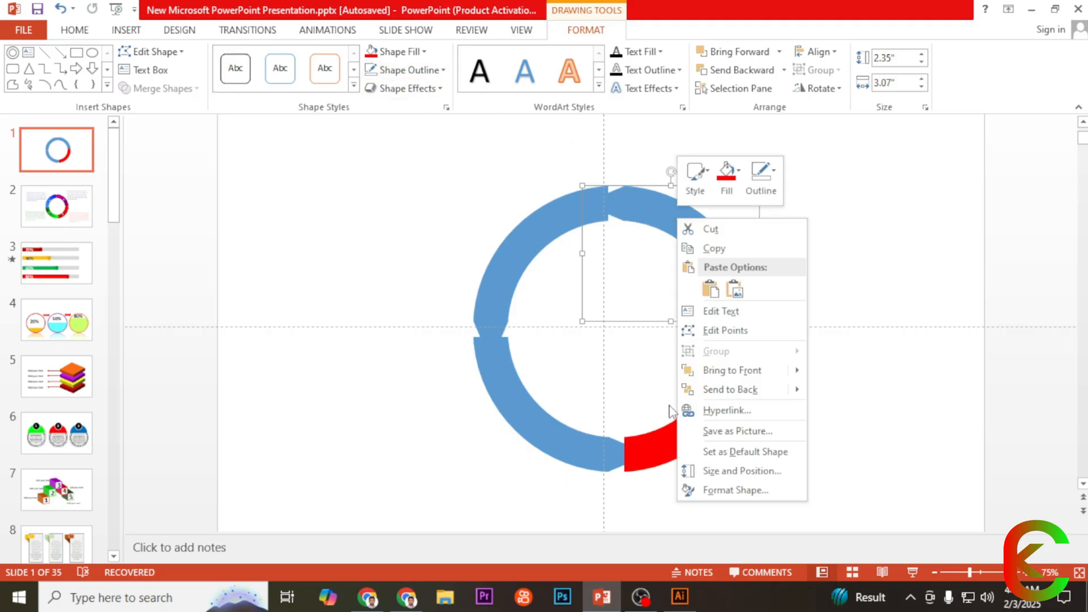
click(706, 491)
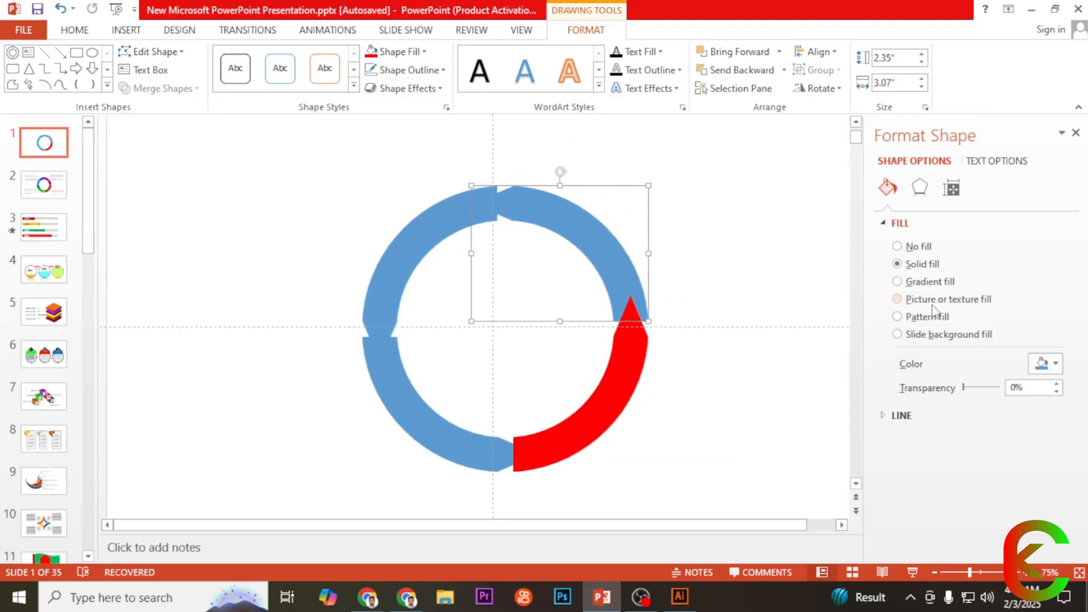
click(925, 282)
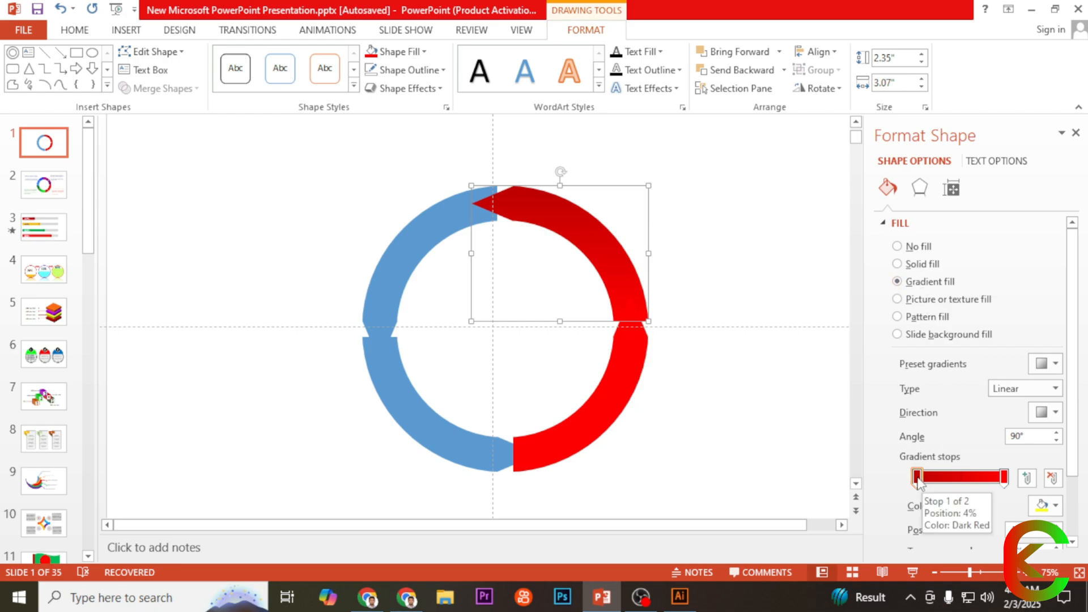
click(1055, 413)
click(1050, 390)
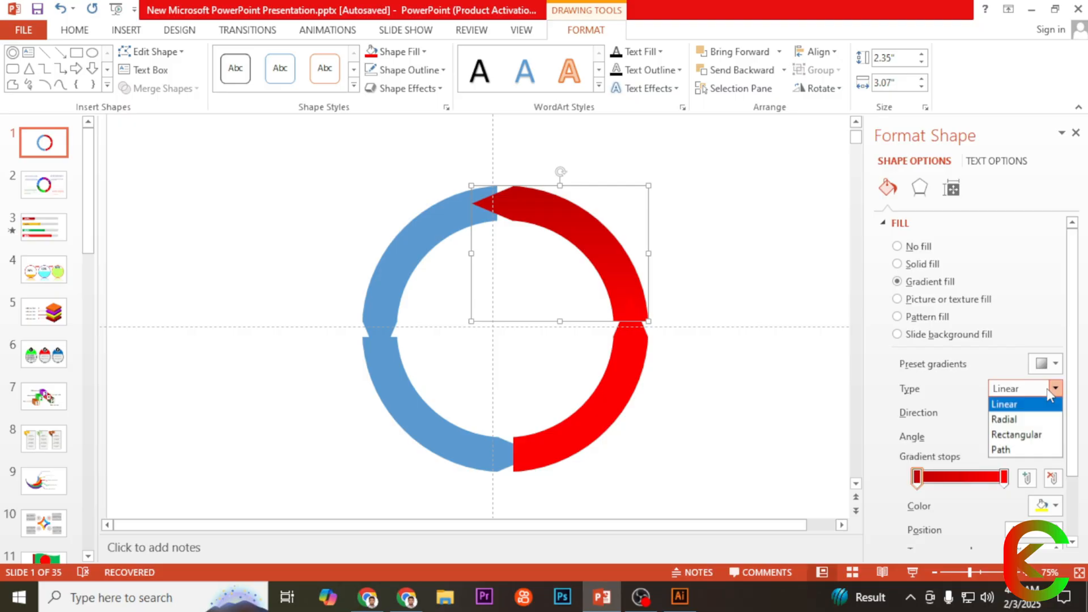
click(939, 422)
click(1056, 412)
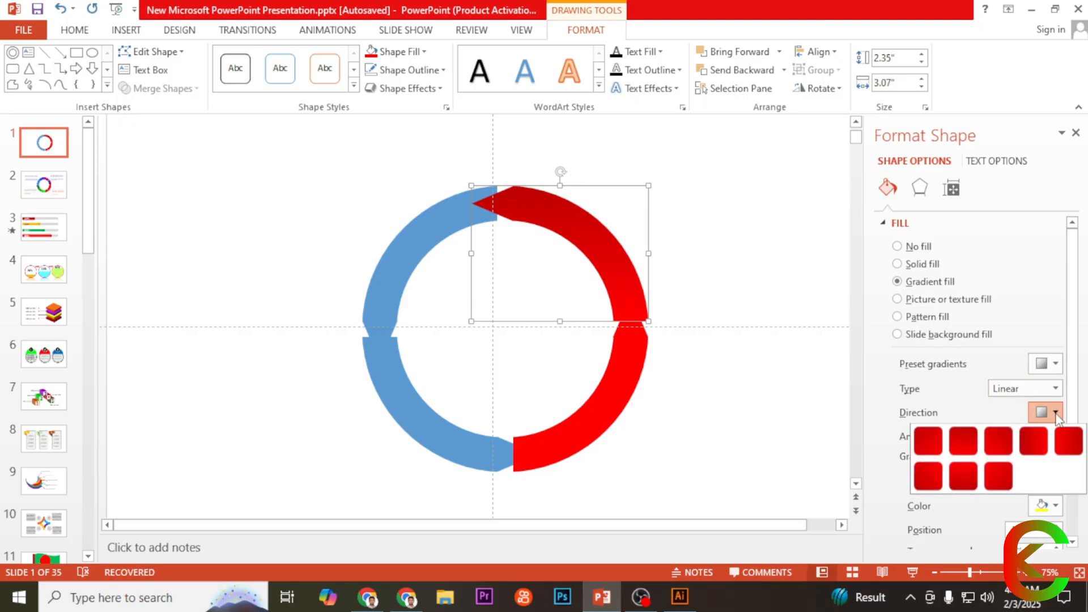
click(966, 443)
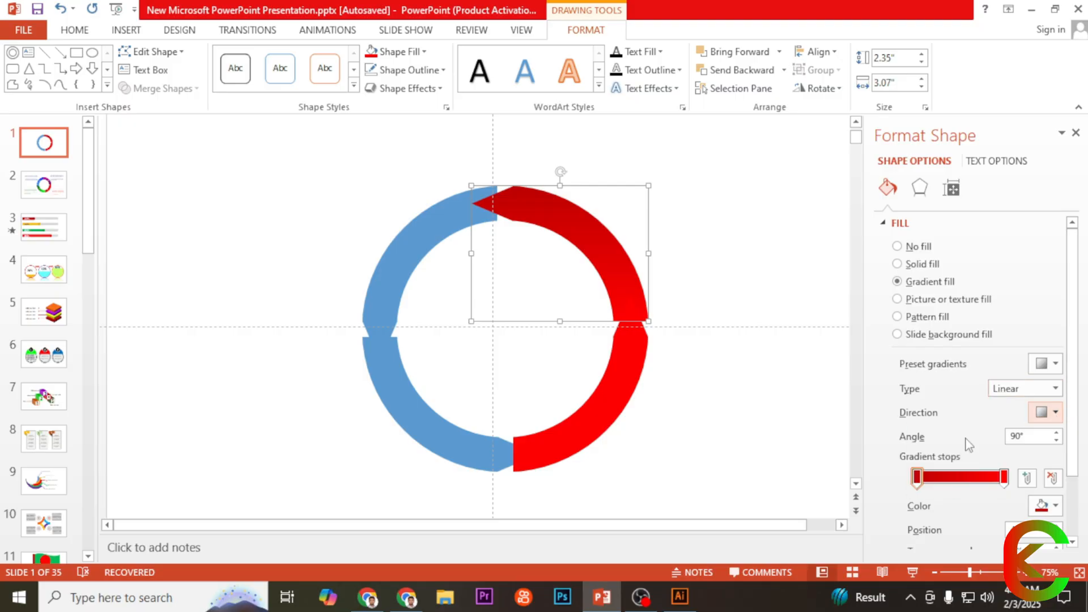
Step: Move the dark red gradient stop to the end of the upper-right arc's gradient and set the starting stop to dark orange
drag(925, 479, 1004, 479)
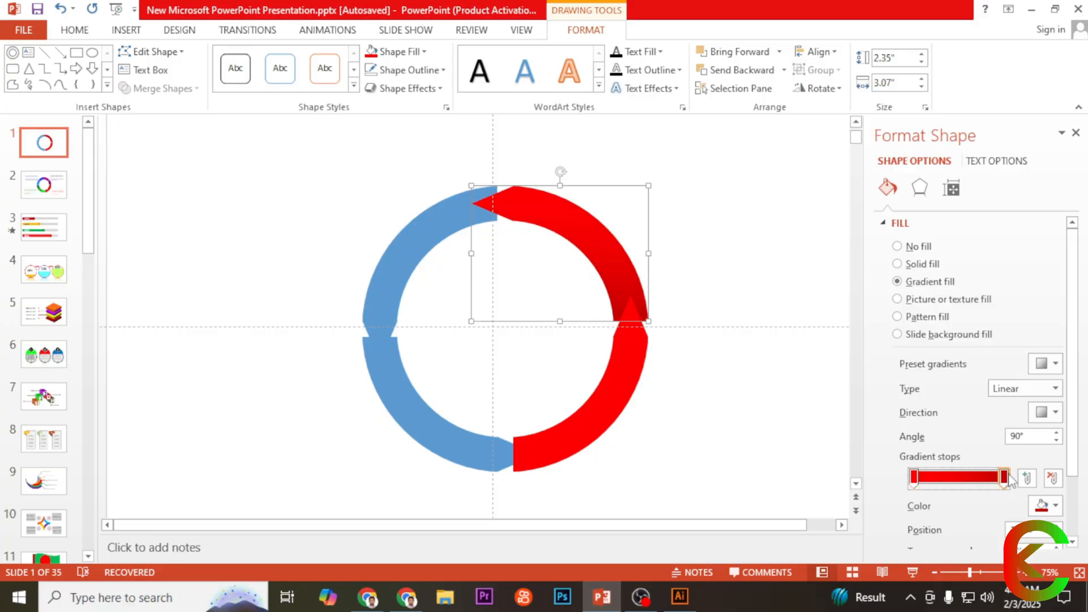
click(915, 479)
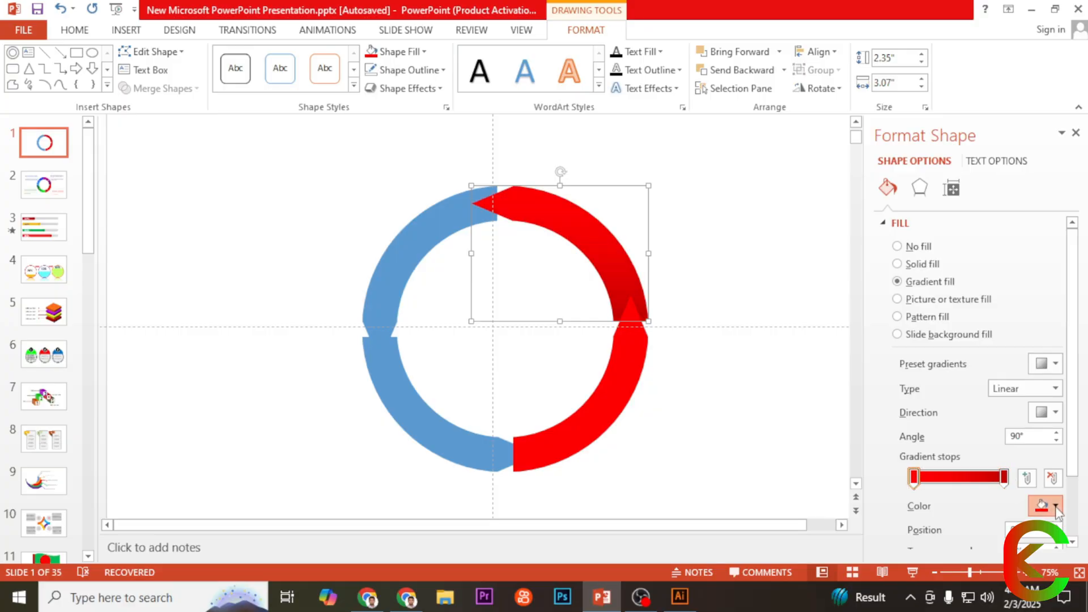
click(1046, 505)
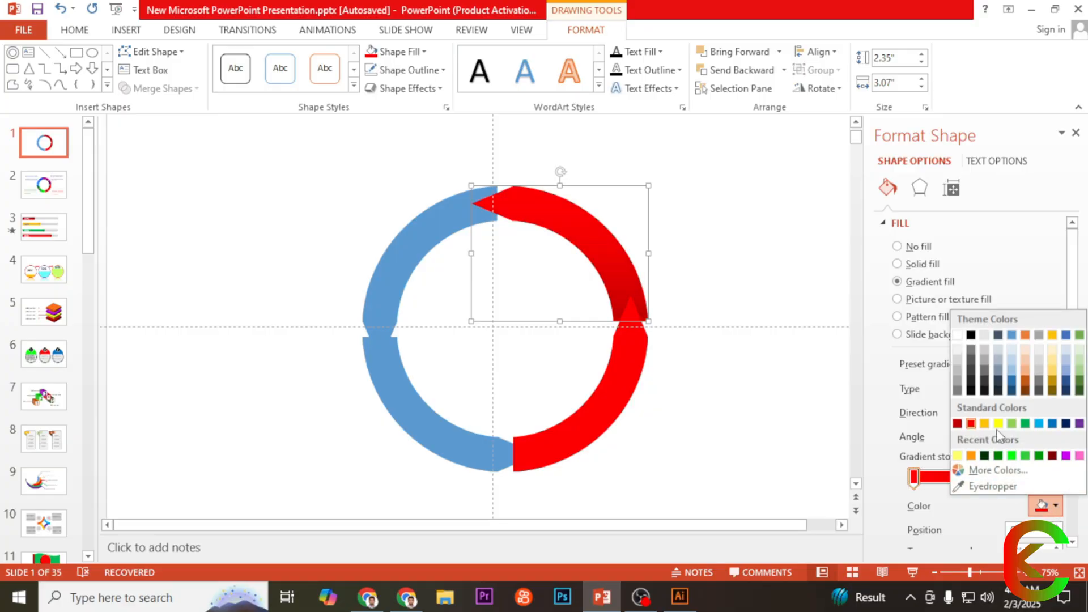
click(1026, 382)
Step: Apply a gradient fill to the upper-left arc
click(431, 237)
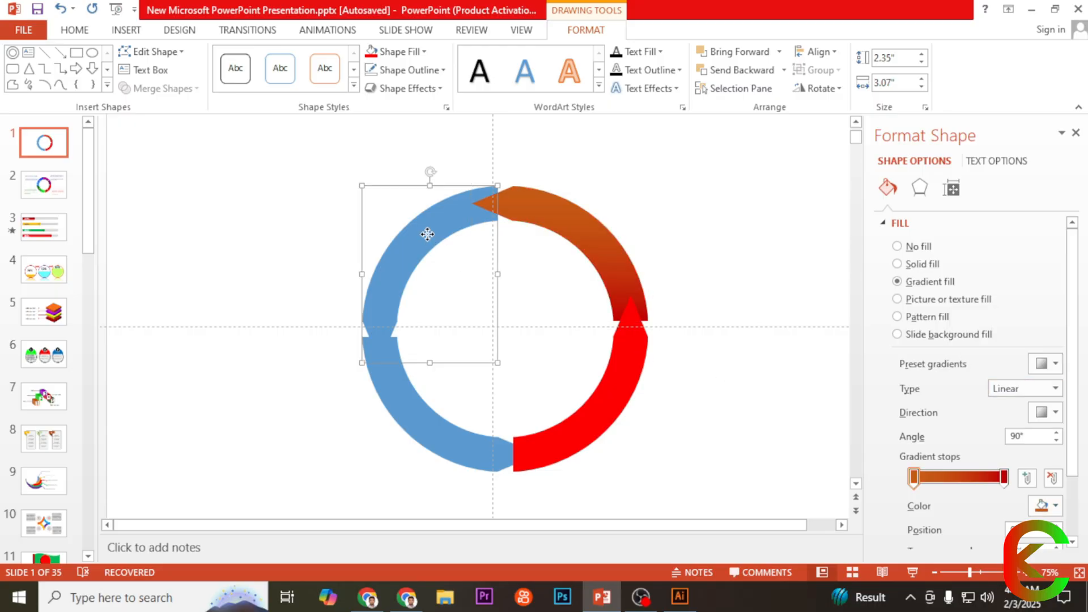
click(926, 284)
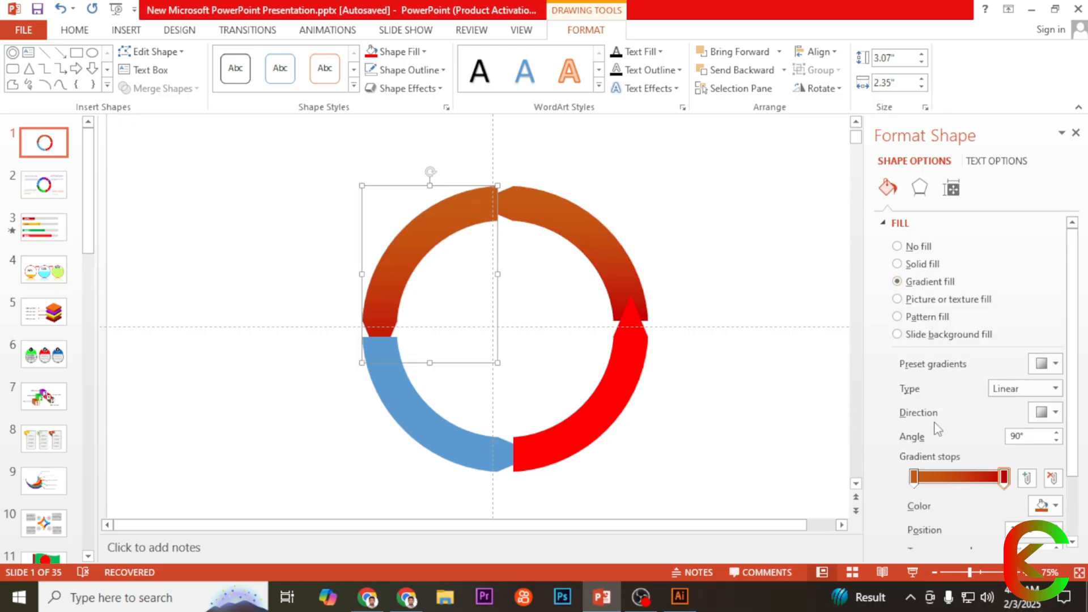
click(998, 477)
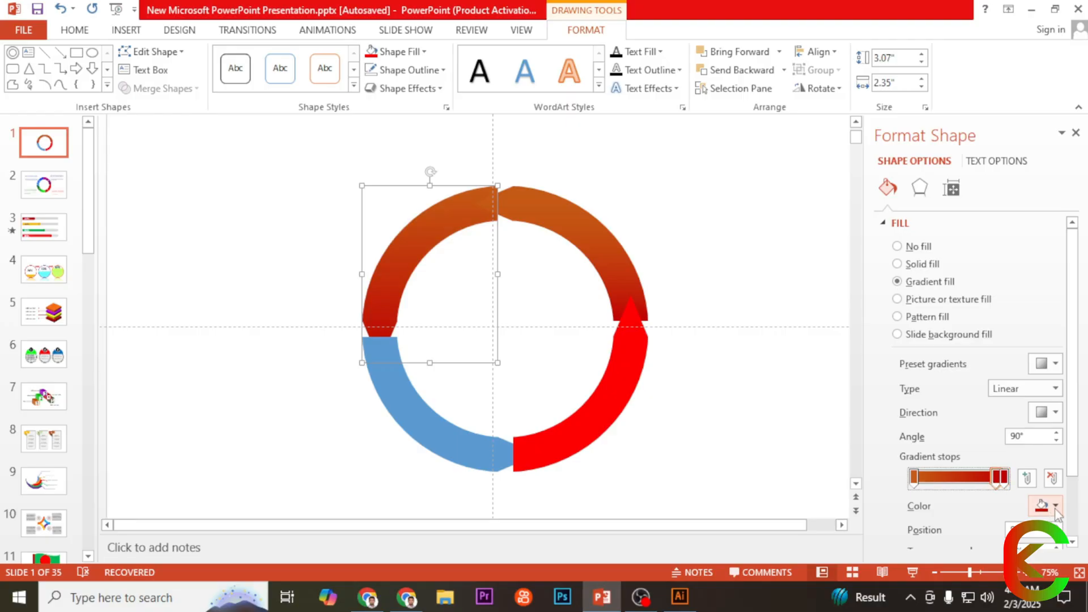
click(1048, 506)
click(1062, 365)
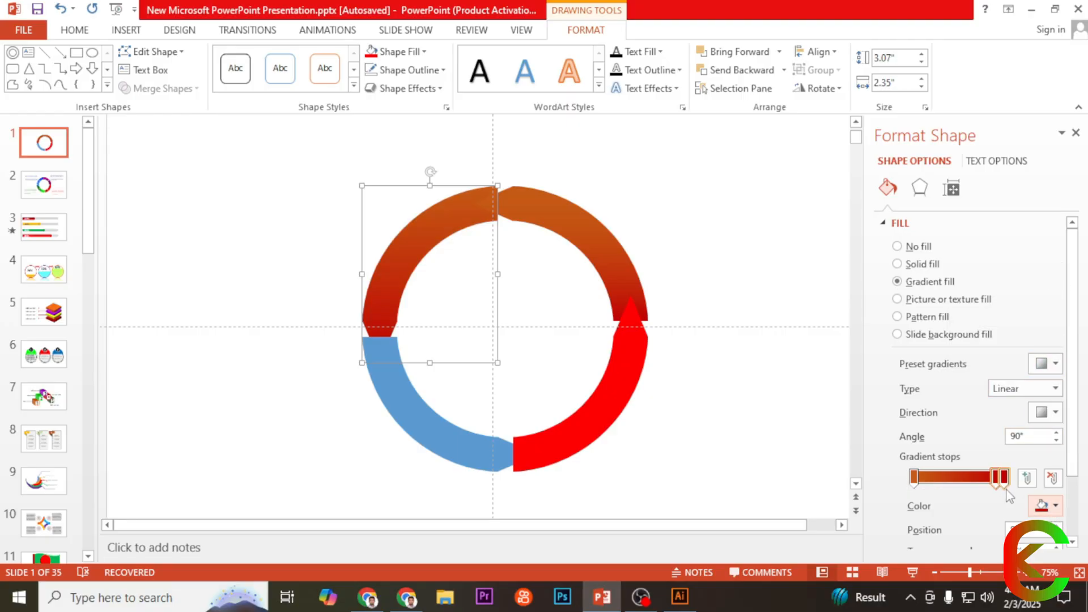
drag(998, 480, 975, 480)
click(1053, 479)
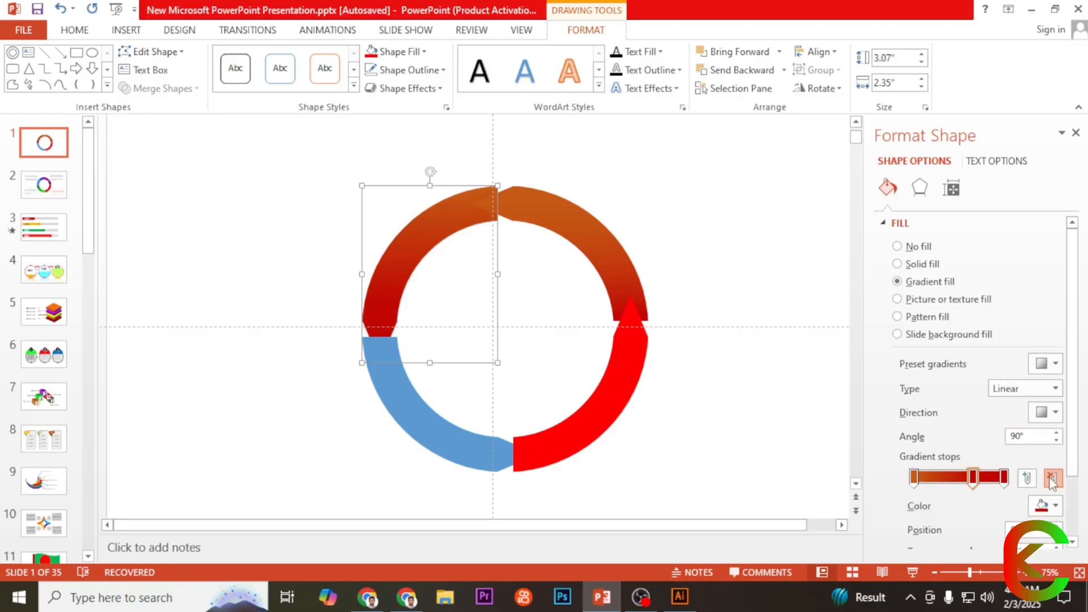
Step: Set the upper-left arc's end gradient stop to magenta from the standard colour palette
click(1003, 479)
click(1046, 505)
click(986, 540)
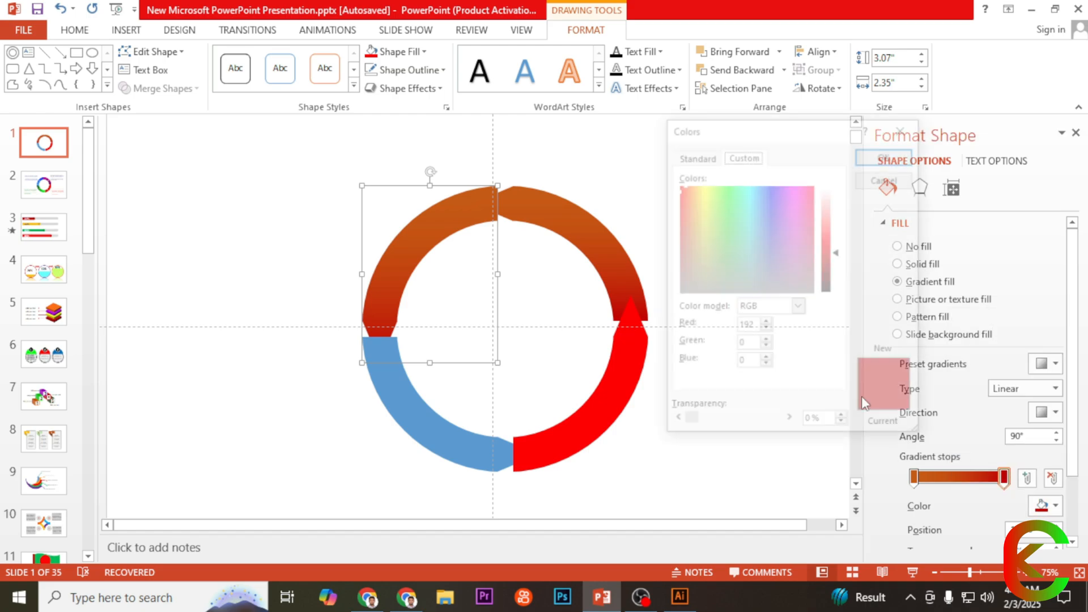
click(695, 156)
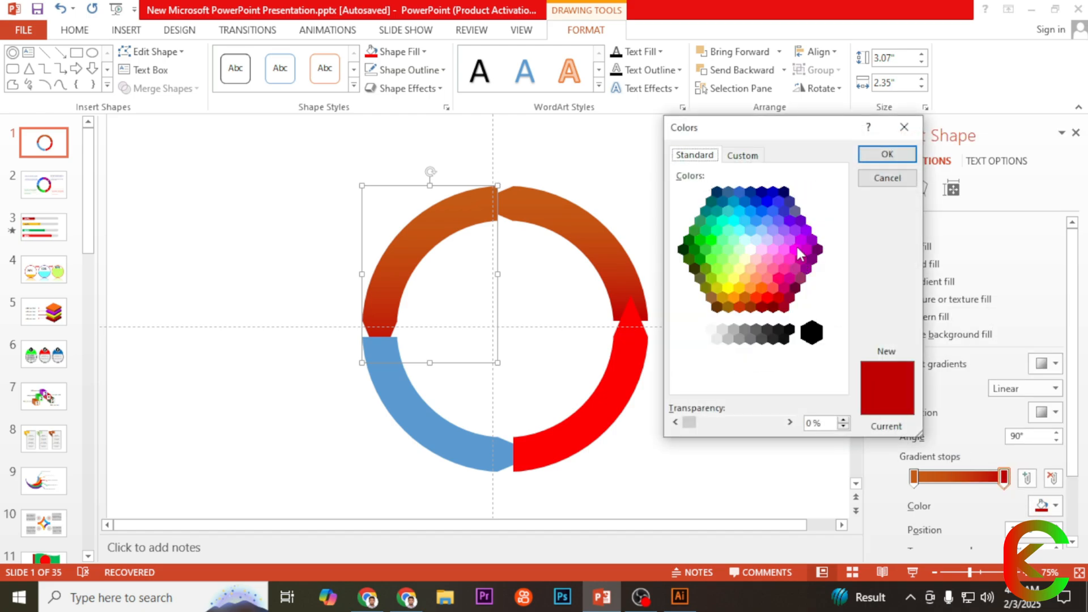
click(796, 248)
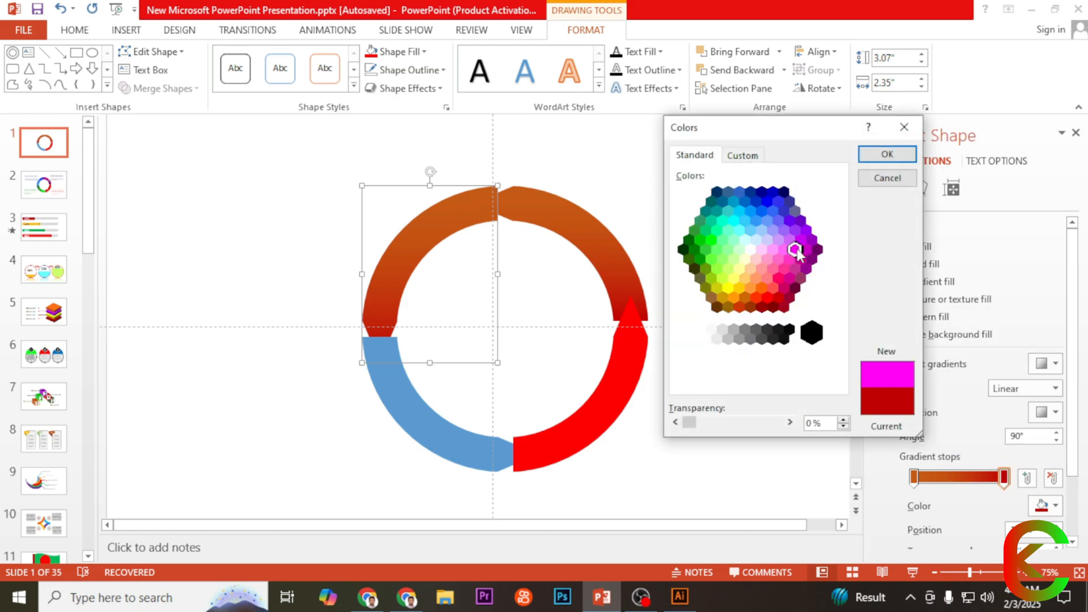
click(882, 154)
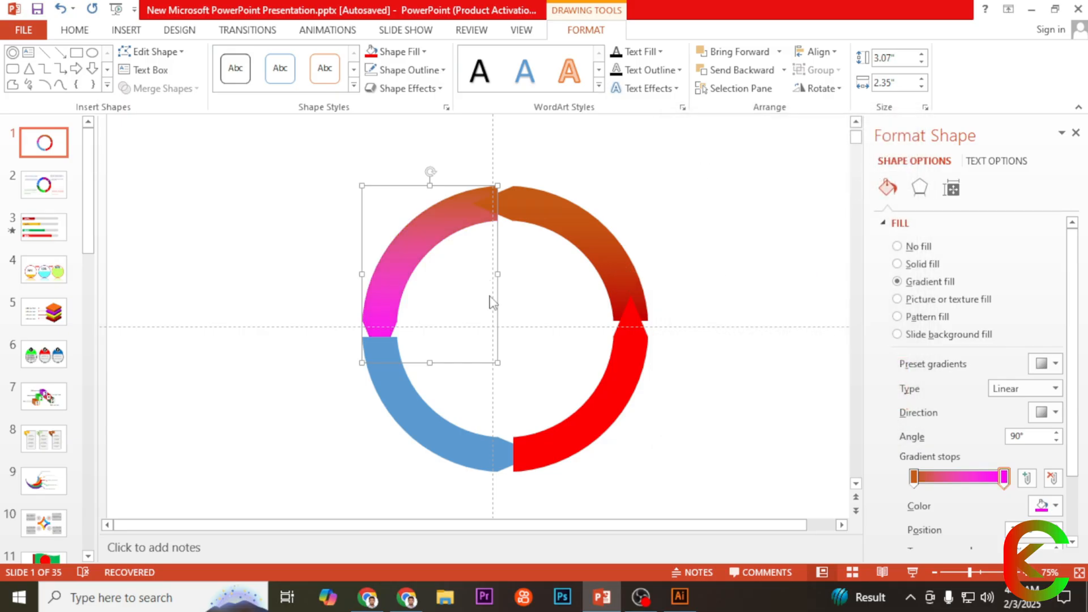
Step: Move the upper-left arc's dark orange stop to the end of the gradient and recolour it to standard light pink
drag(915, 476, 1012, 478)
click(1048, 505)
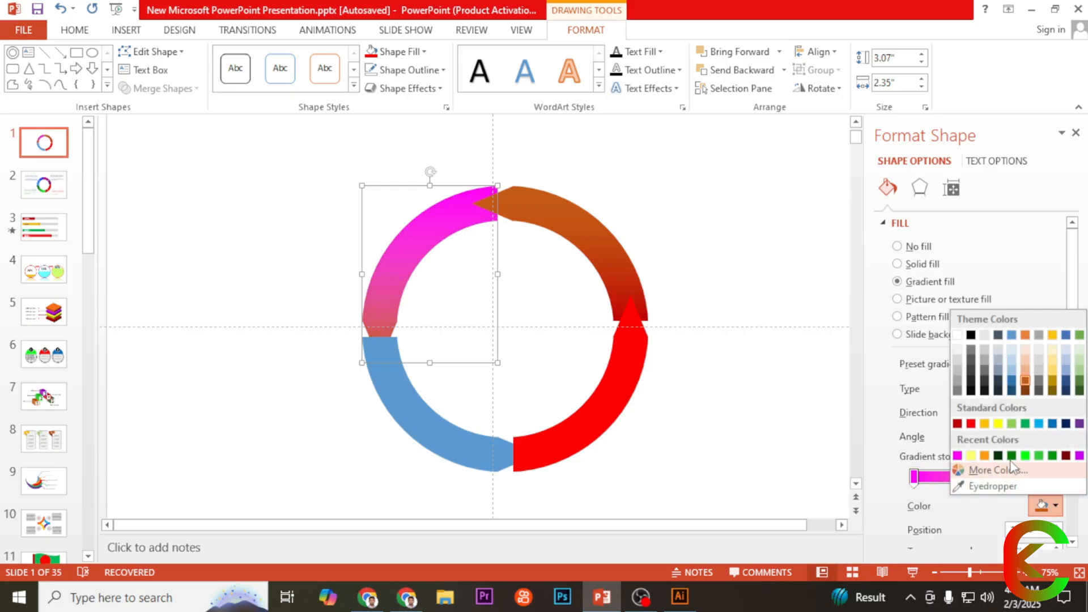
click(986, 471)
click(696, 156)
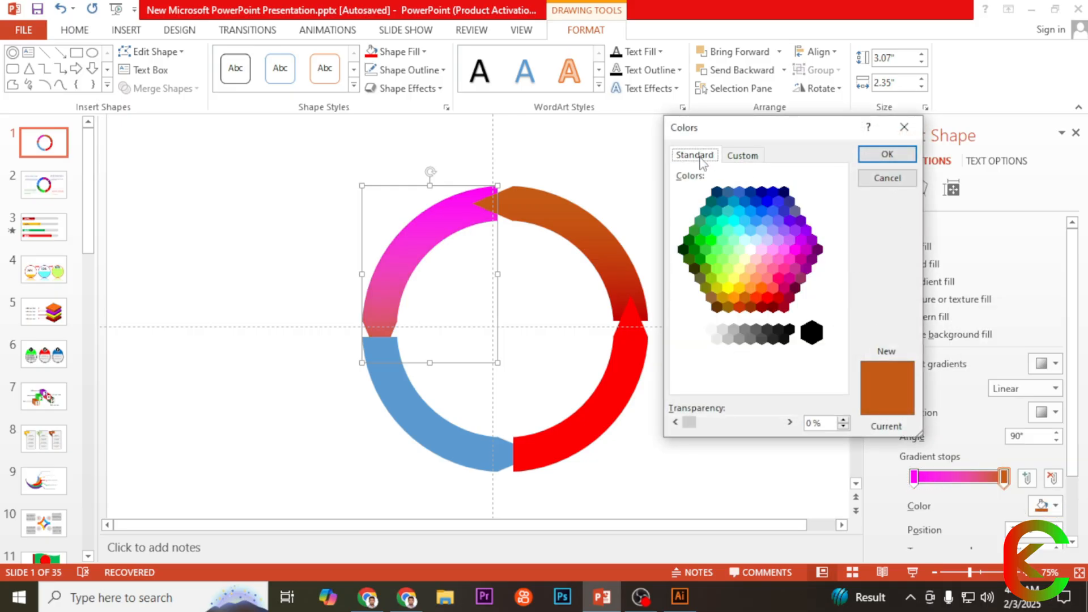
click(778, 258)
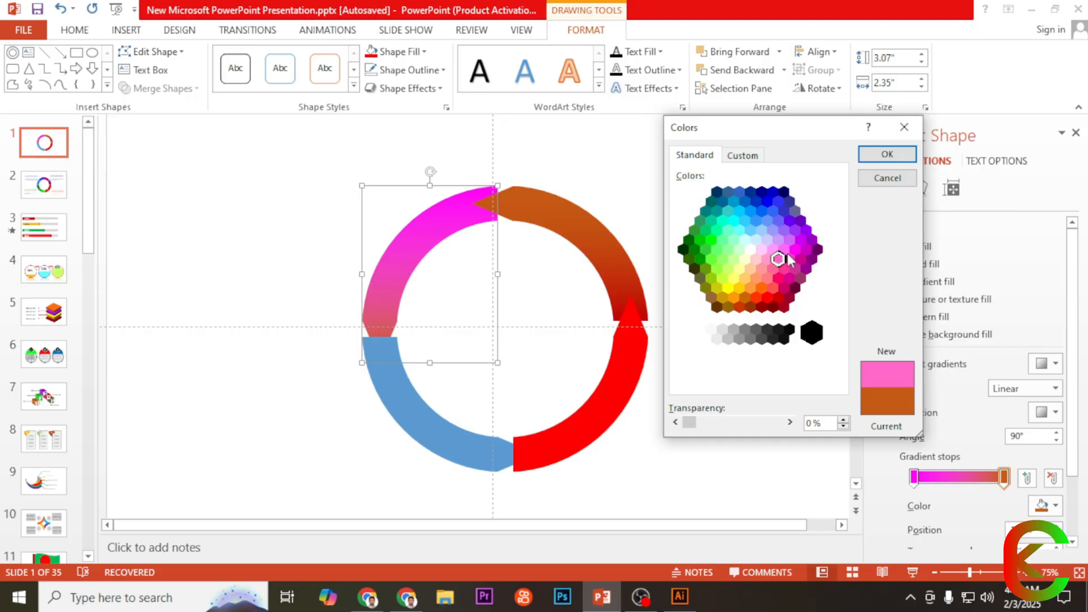
click(876, 156)
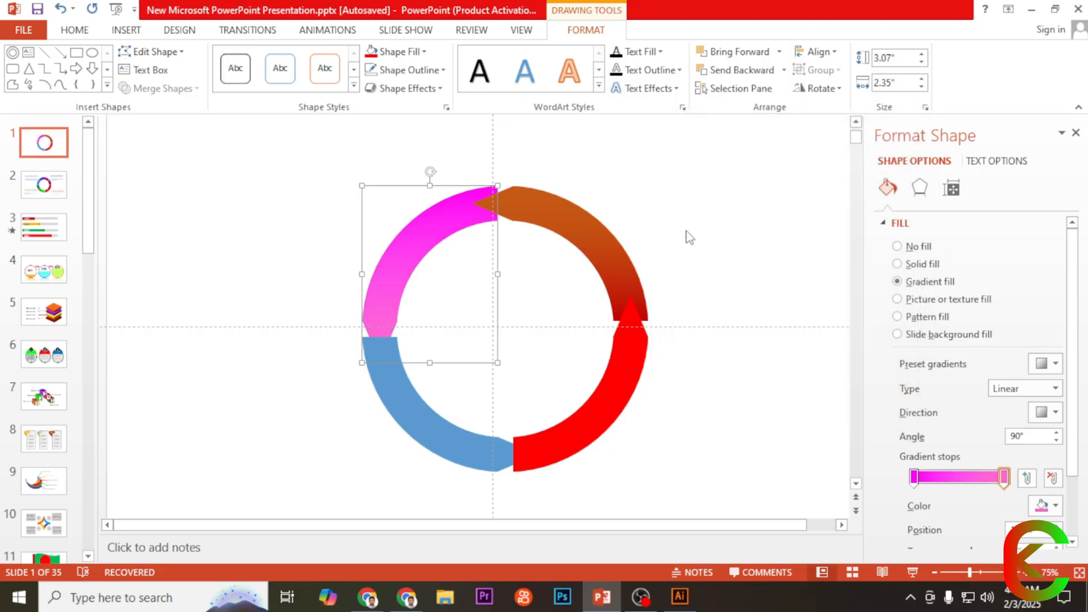
Step: Give the lower-left arc a linear gradient fill running from dark green at the start to light green at the end
click(424, 413)
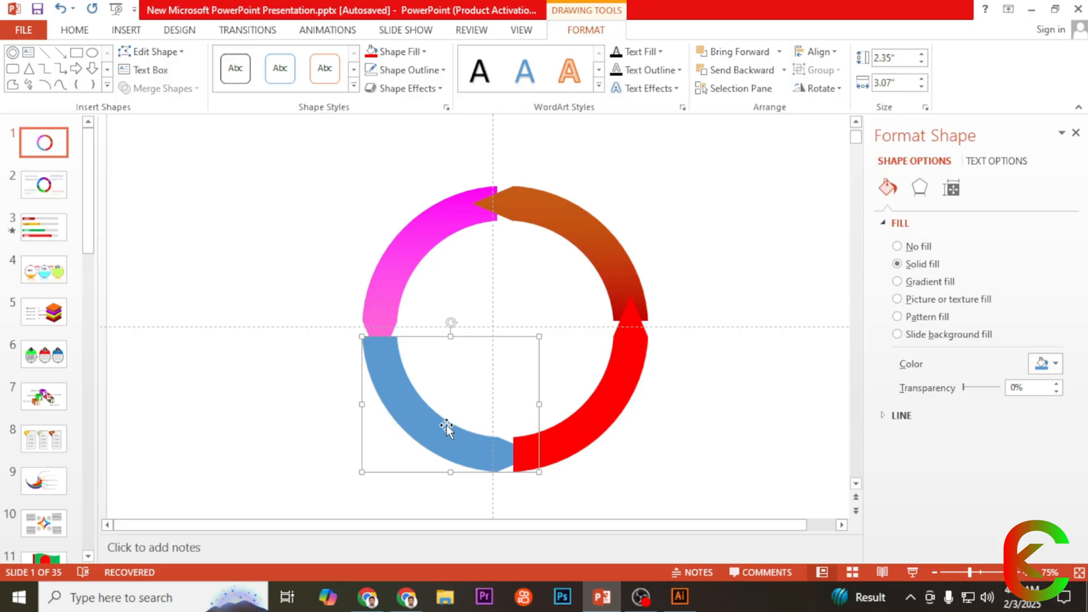
click(915, 283)
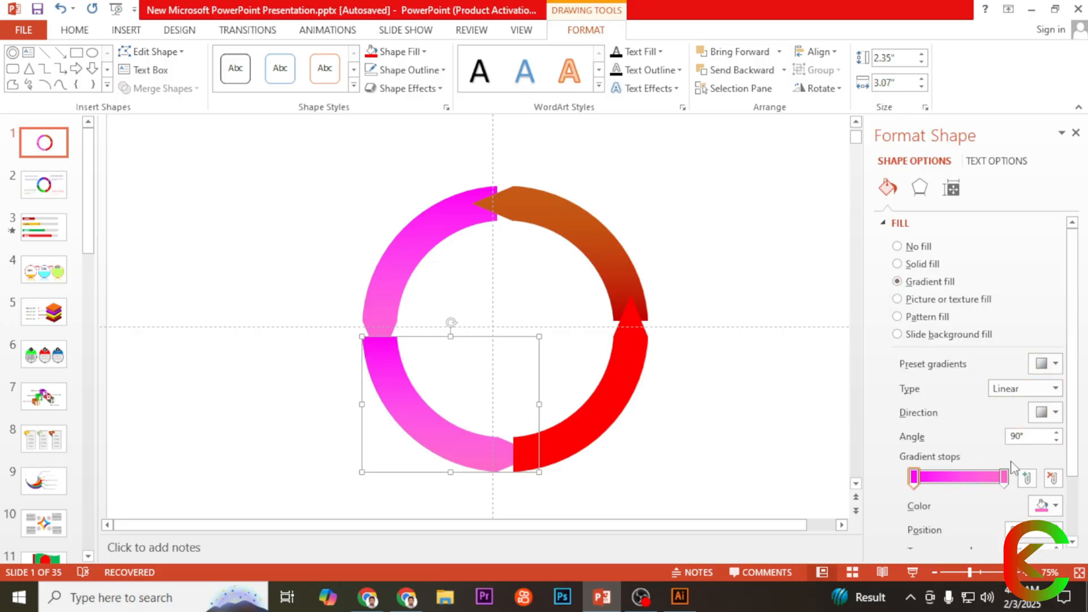
click(1004, 478)
click(1057, 506)
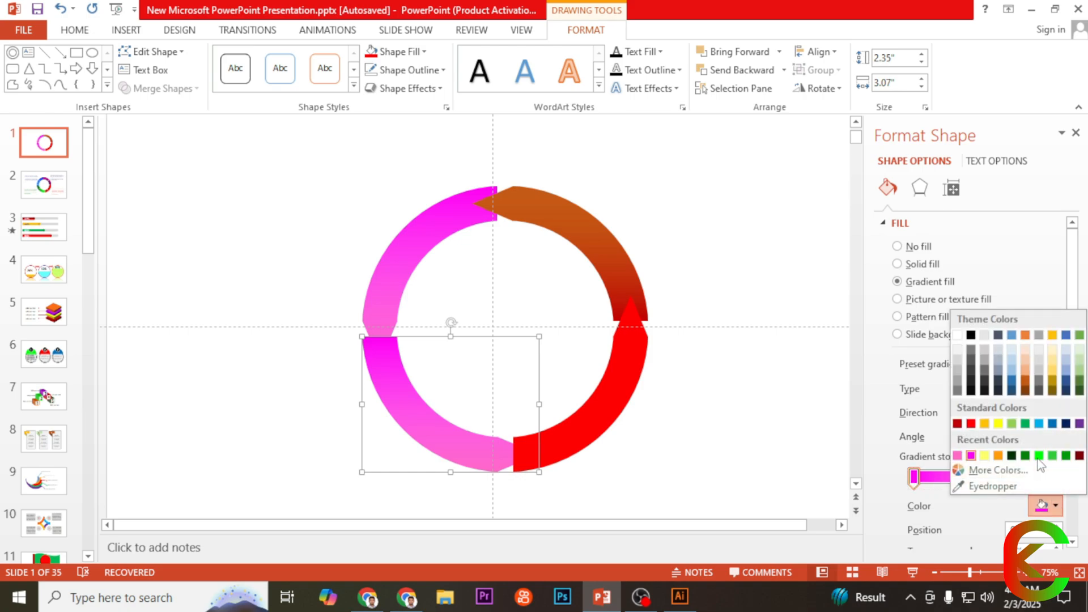
click(1079, 391)
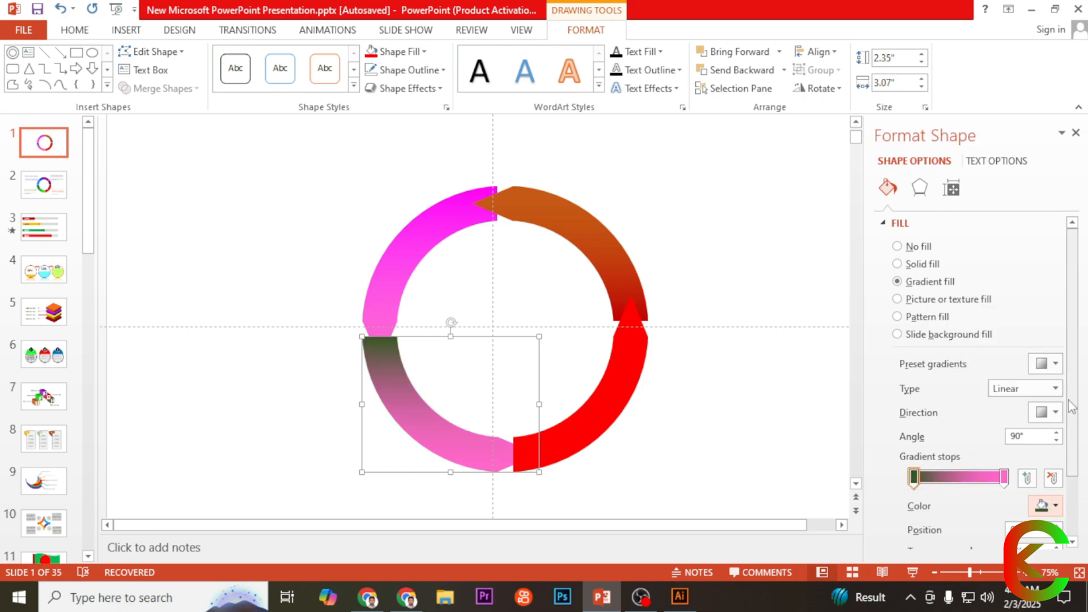
click(1004, 477)
click(1048, 505)
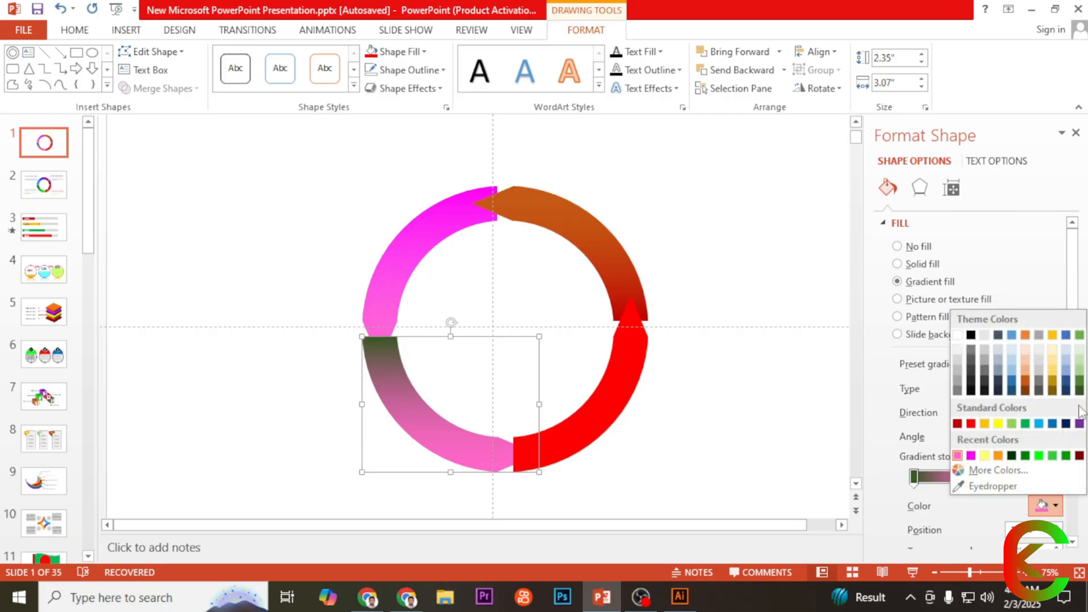
click(1079, 374)
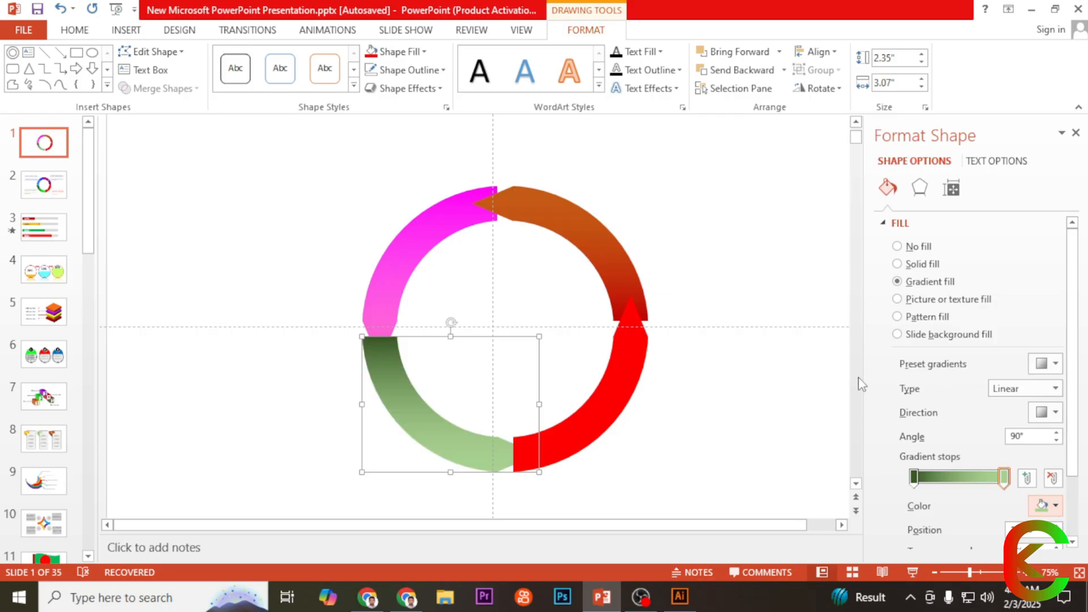
click(741, 369)
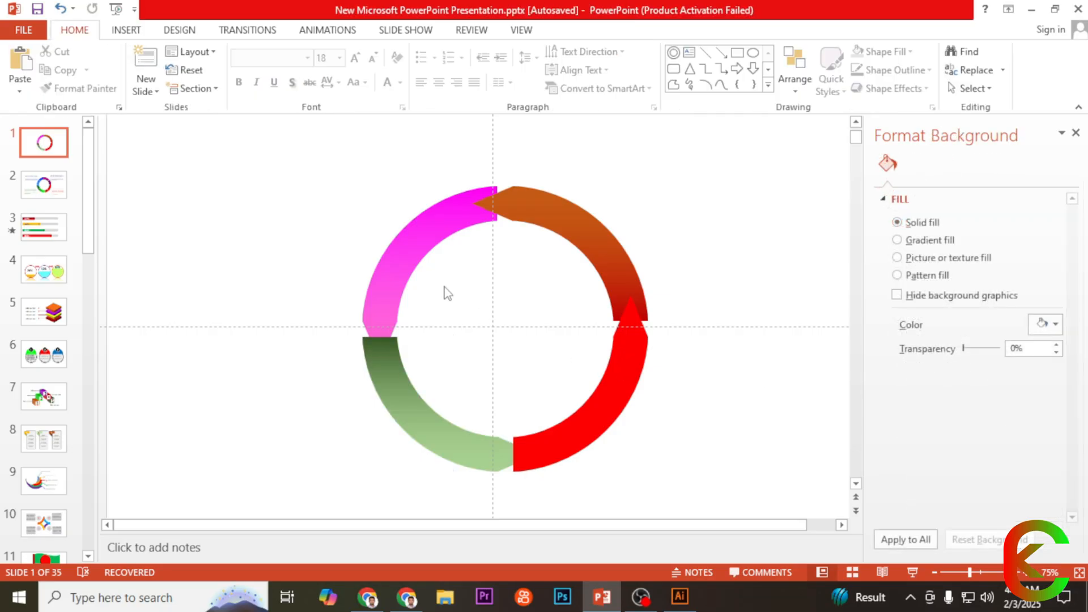
Step: Bring the lower-left green arc to the front of the other arcs
click(424, 251)
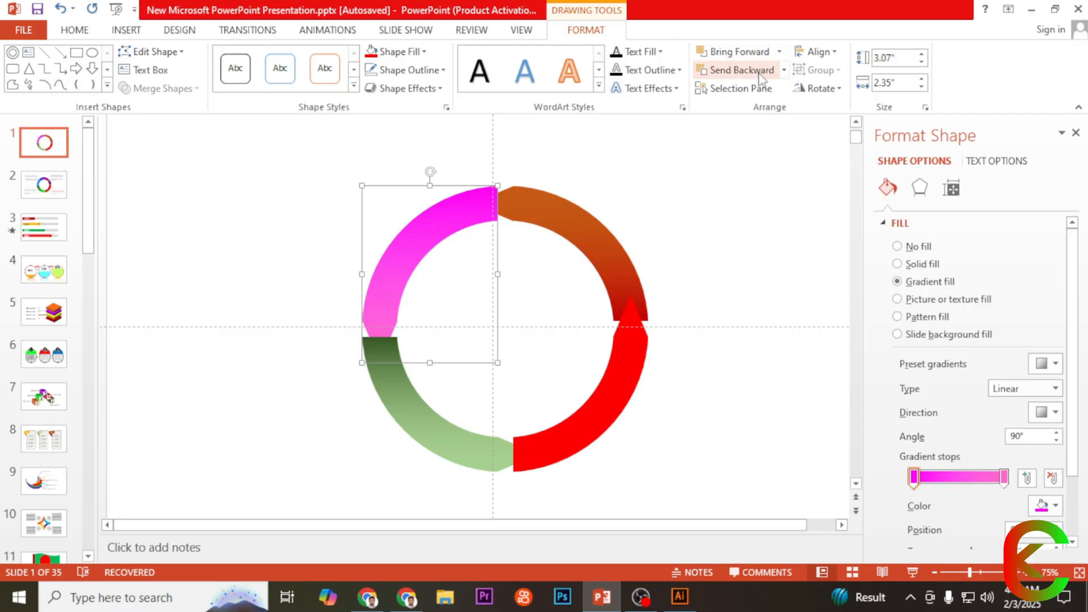
click(396, 377)
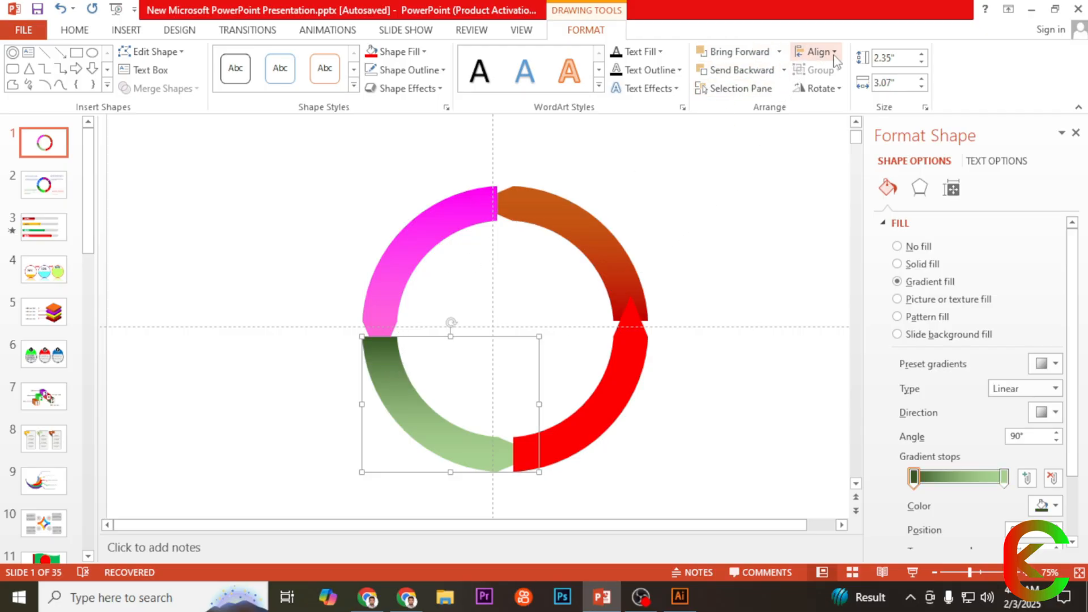
click(779, 51)
click(768, 93)
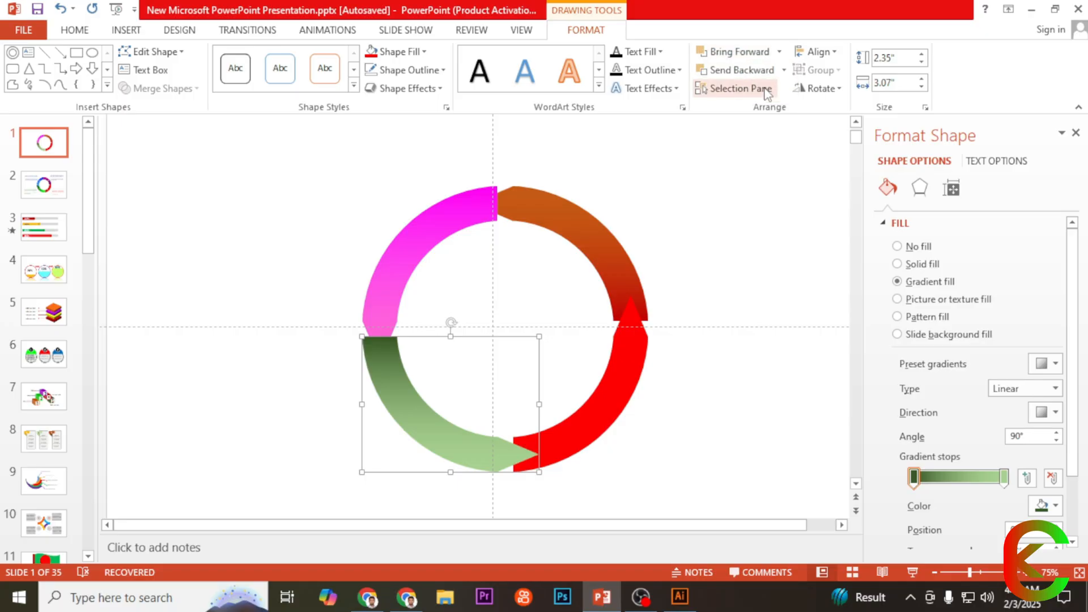
click(727, 246)
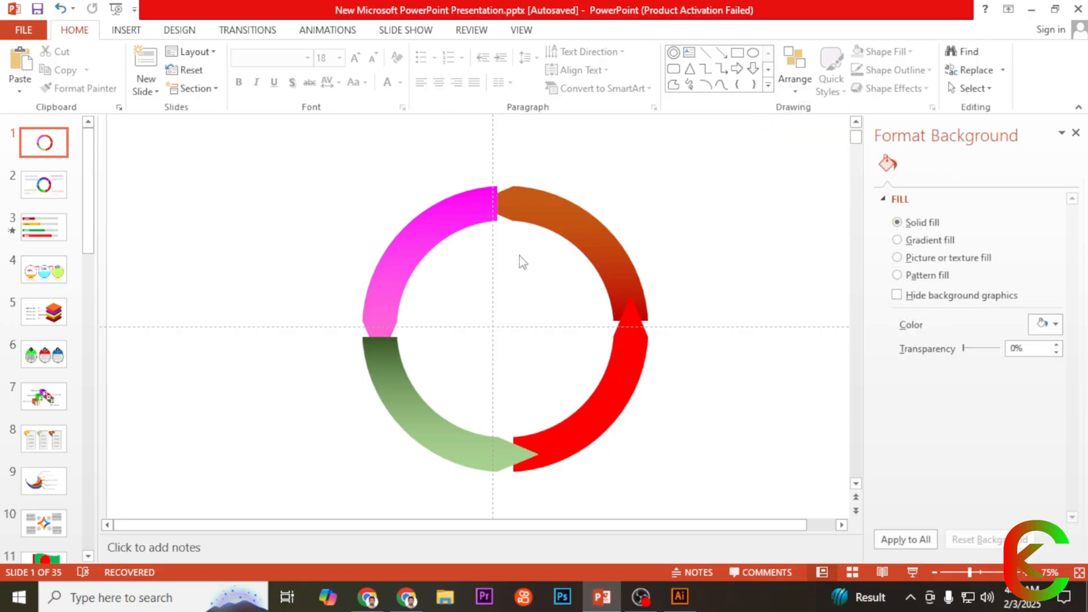
Step: Bring the upper-right orange arc to the front, followed by the upper-left magenta arc
click(617, 244)
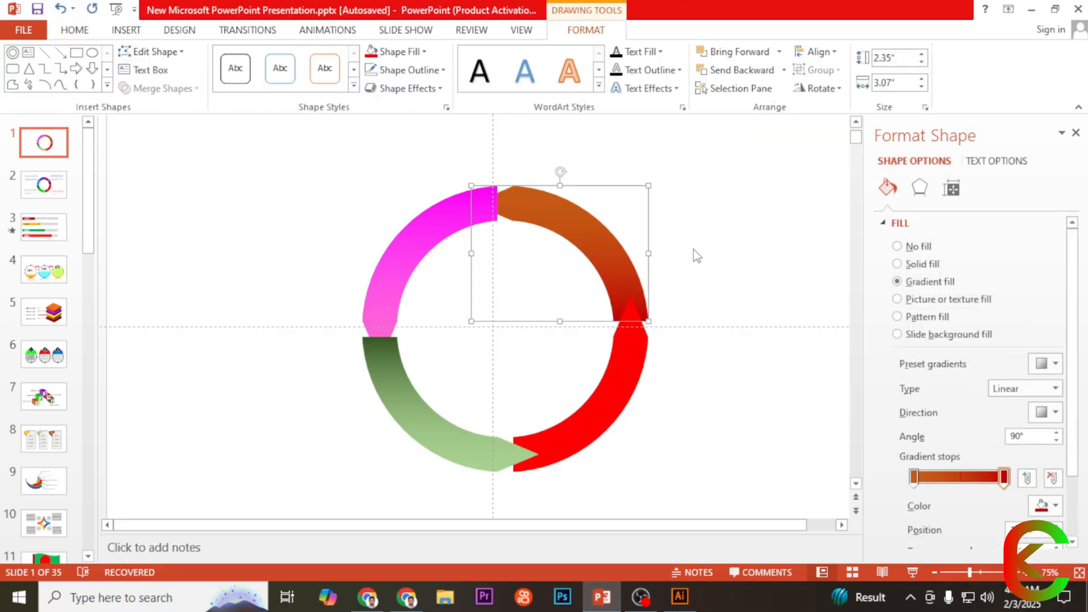
click(780, 51)
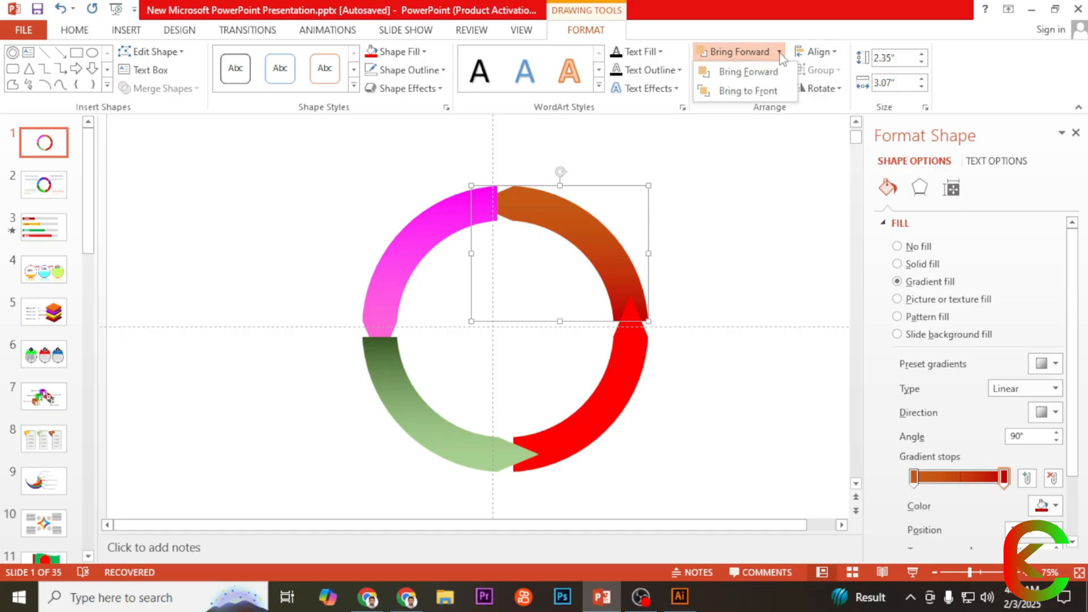
click(753, 92)
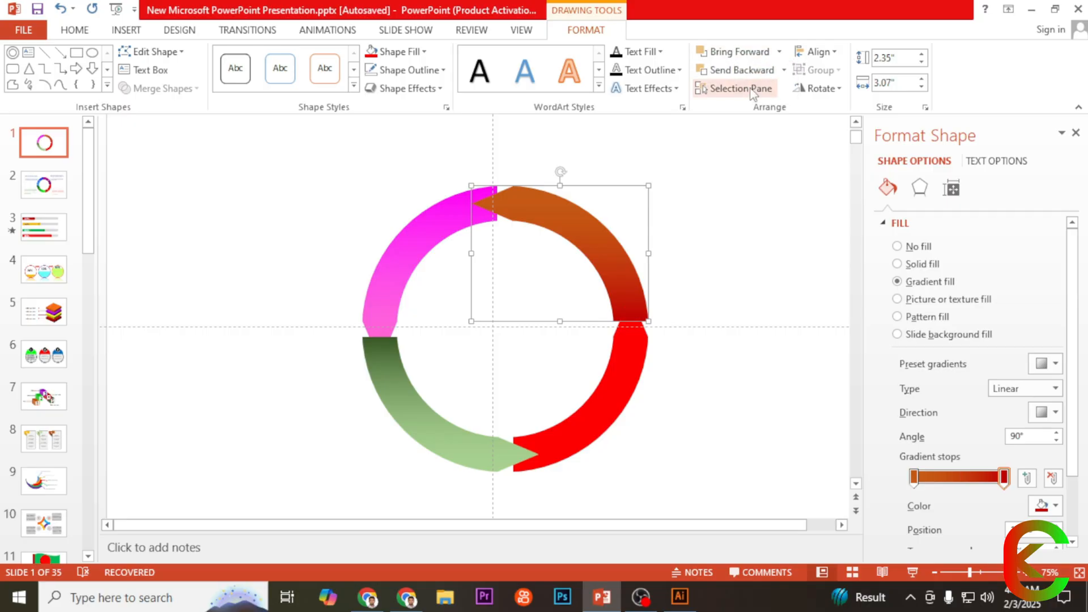
click(428, 265)
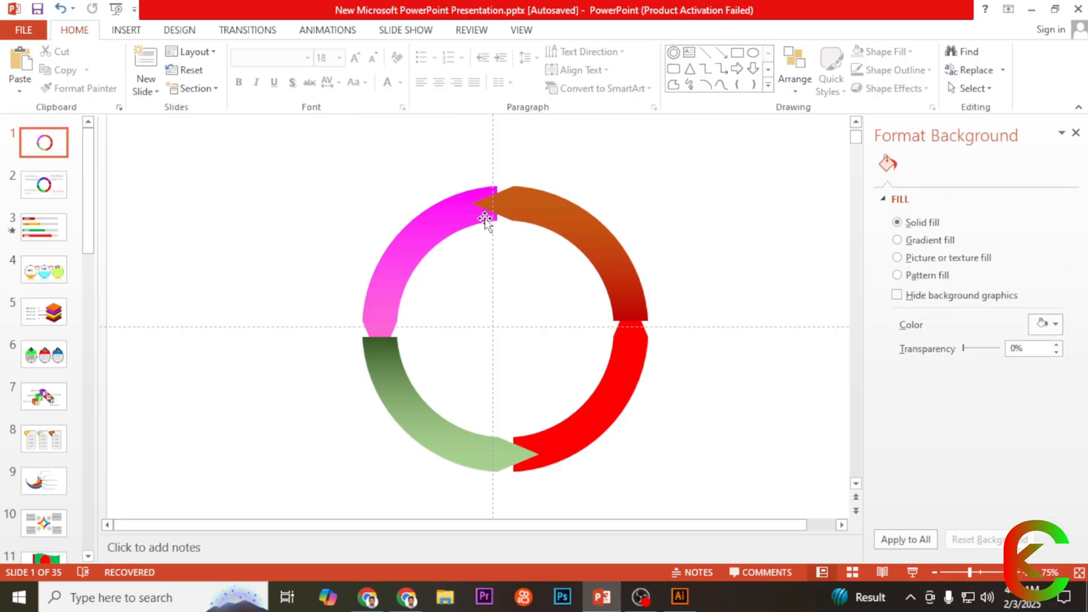
click(485, 219)
click(780, 52)
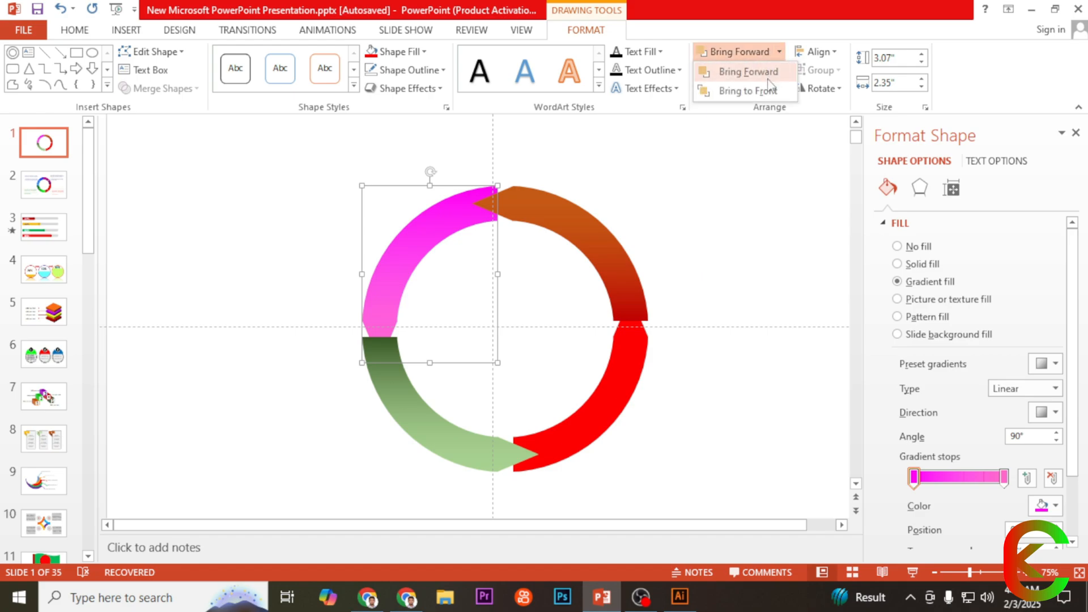
click(762, 92)
Step: Bring the upper-right orange arc to the front again, above the magenta arc
scroll(685, 290, down, 1)
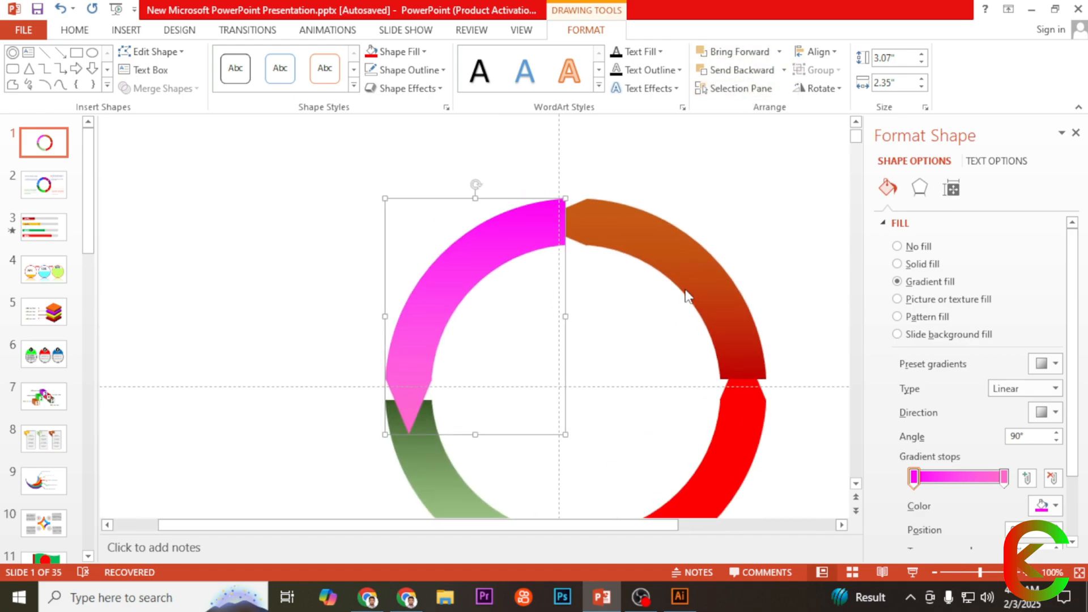
click(569, 248)
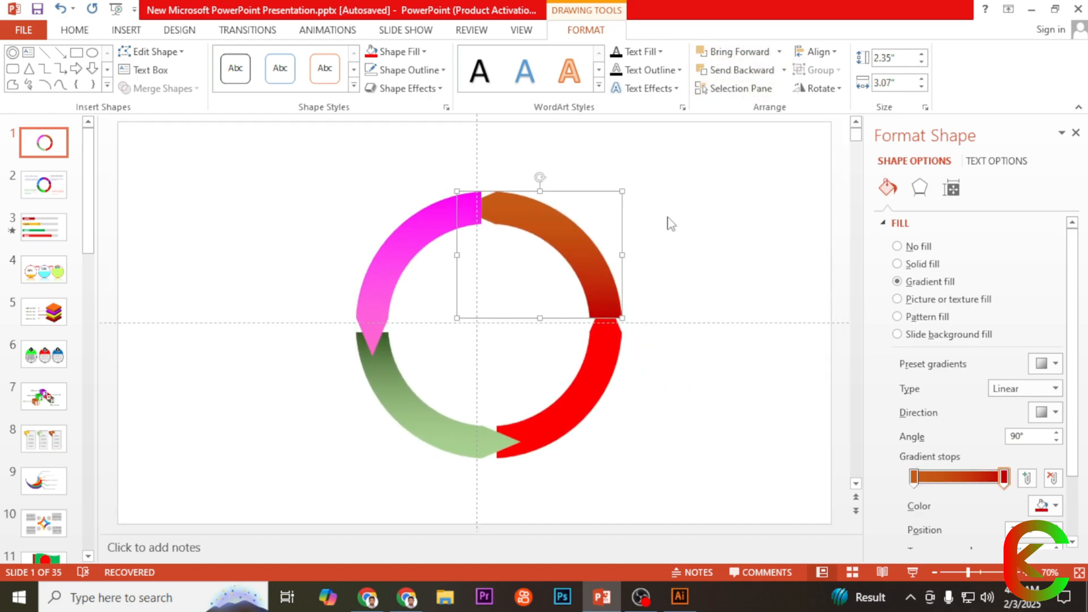
click(780, 52)
click(786, 88)
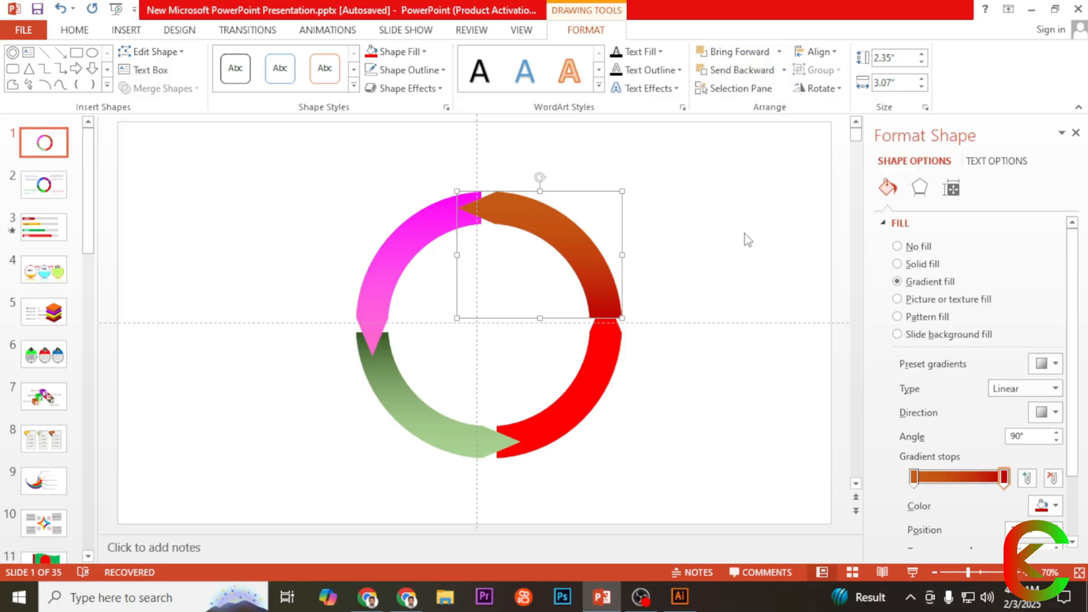
click(738, 269)
Step: Fragment the lower-right red arc and the upper-right orange arc where they overlap
click(608, 364)
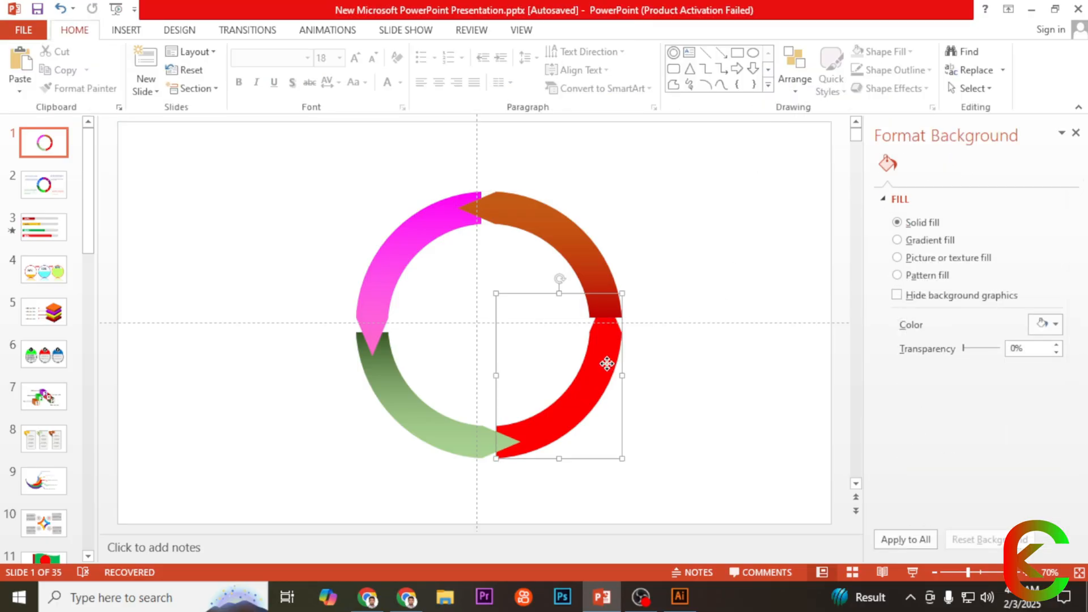
shift+click(598, 283)
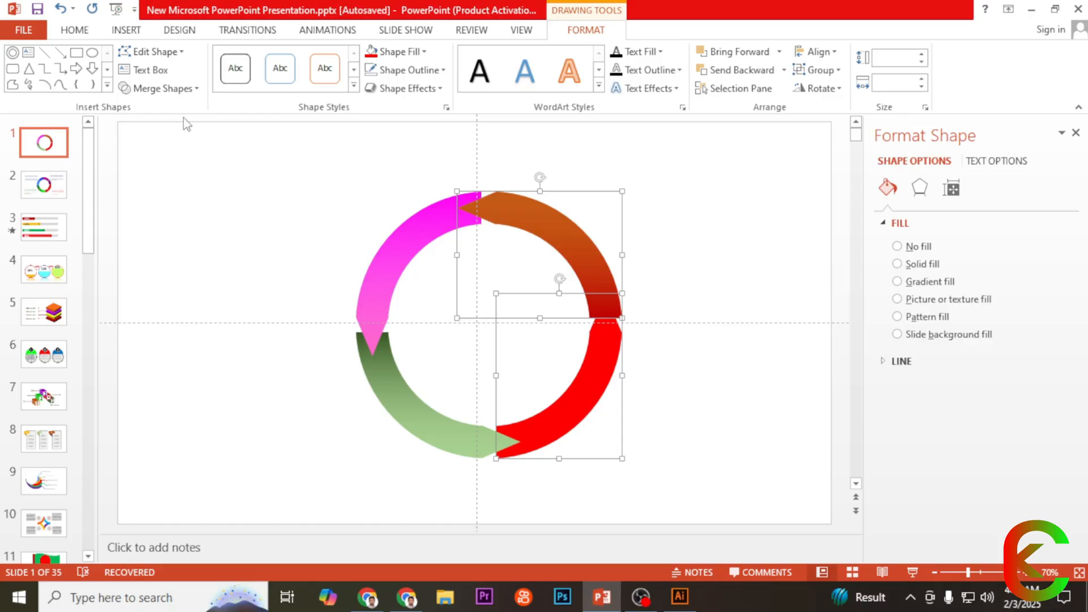
click(182, 89)
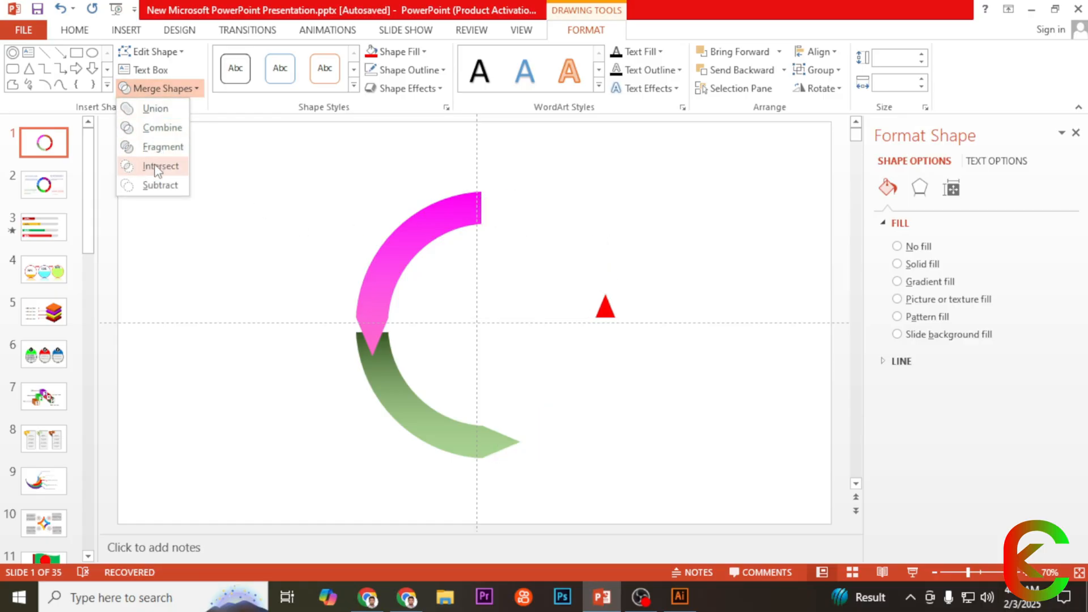
click(155, 147)
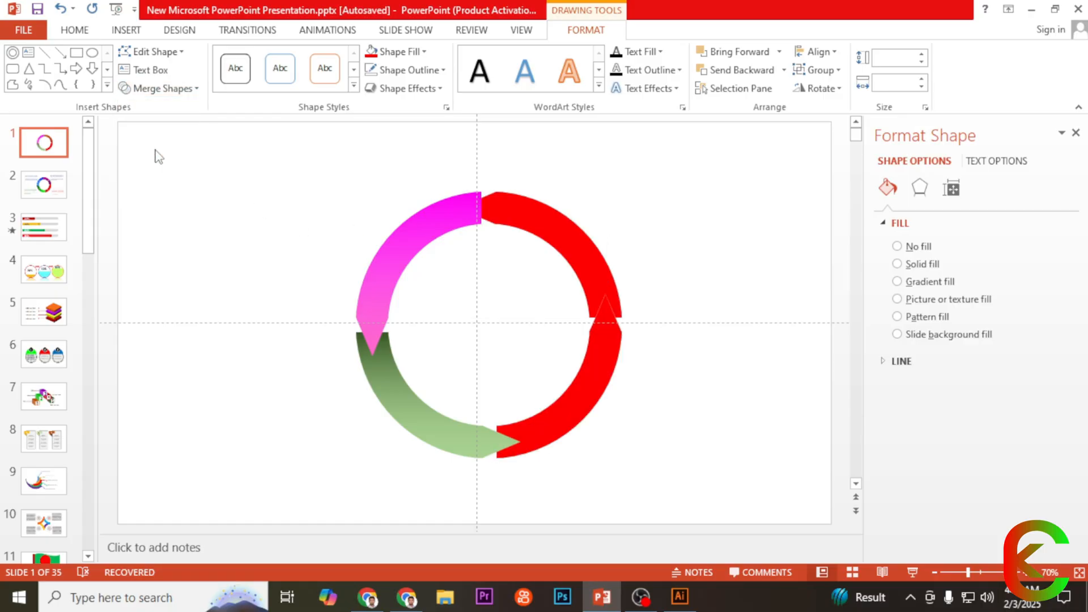
click(701, 271)
Step: Bring the large upper-right arc fragment to the front
scroll(669, 312, up, 1)
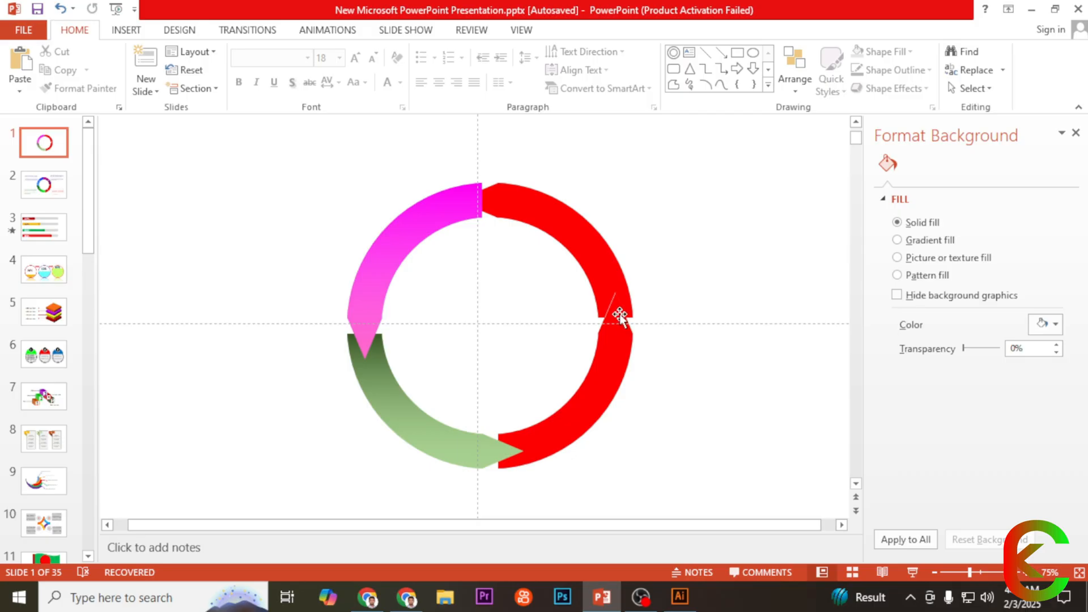
click(569, 225)
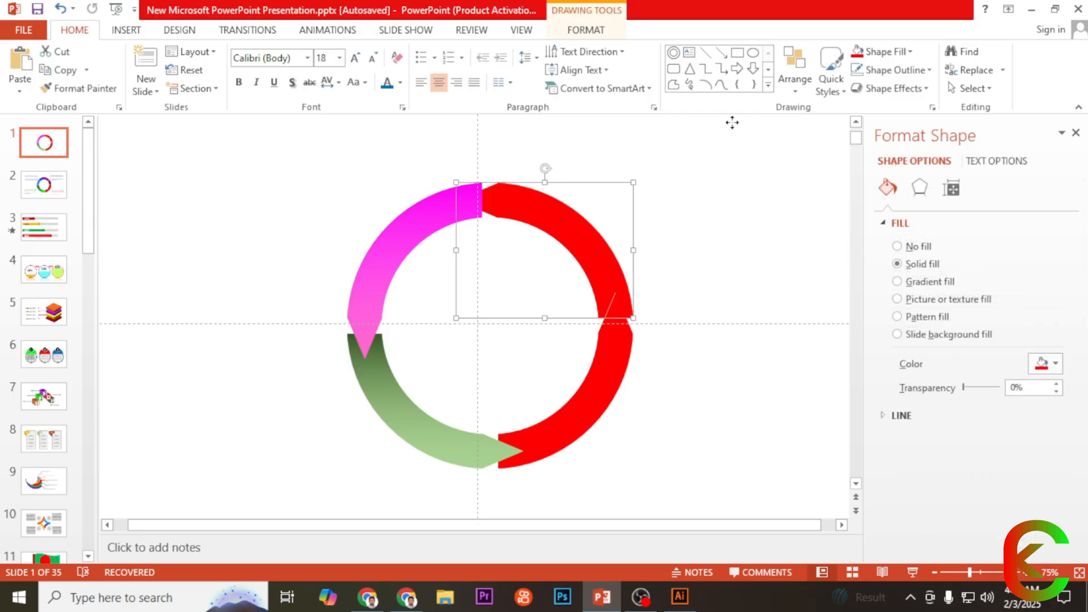
click(585, 32)
click(780, 51)
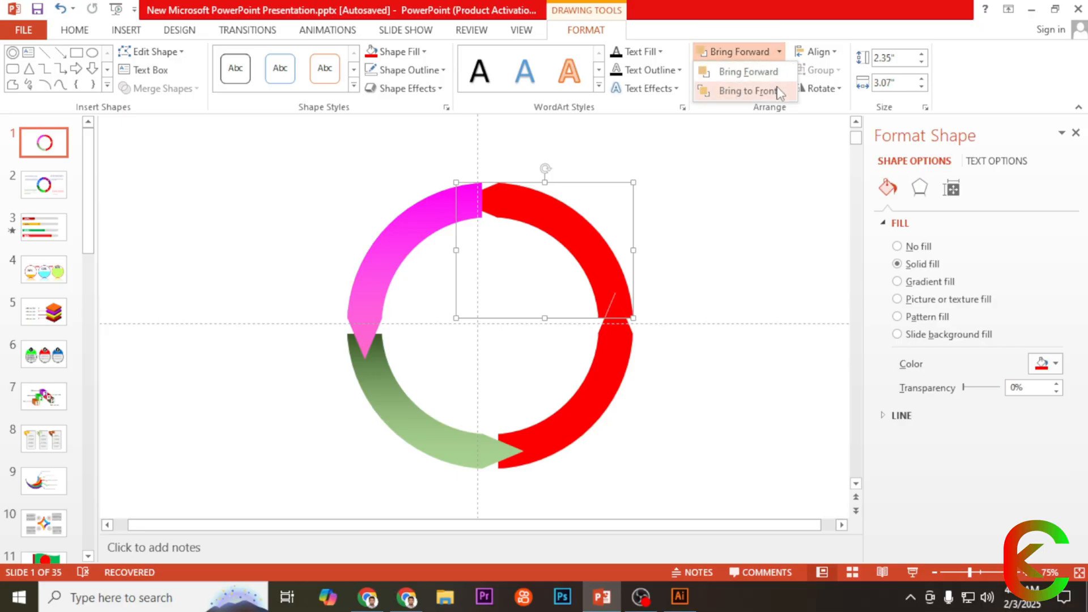
click(763, 93)
click(728, 201)
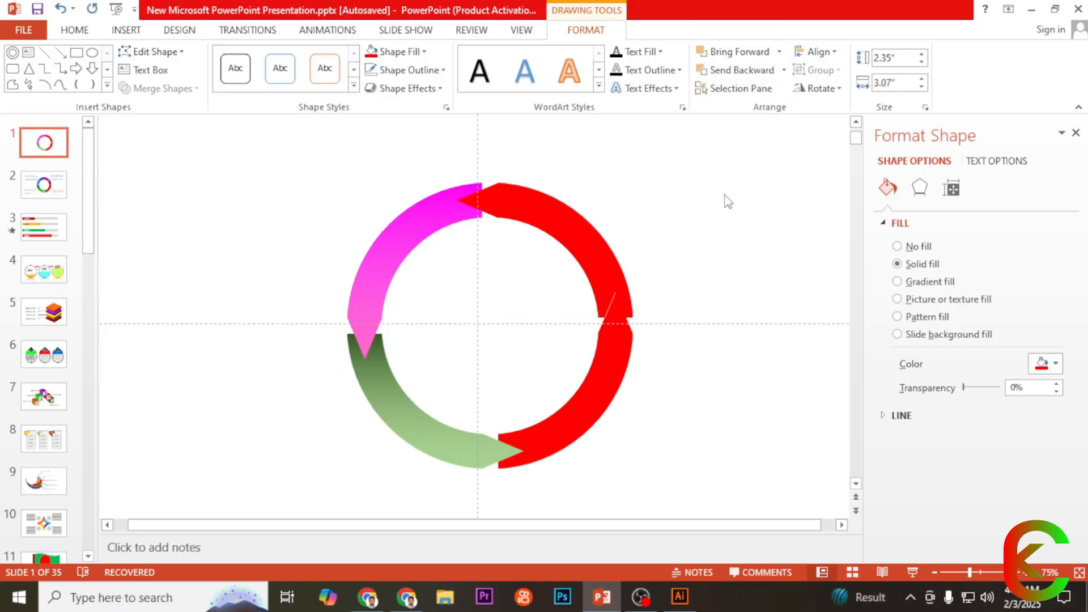
click(616, 318)
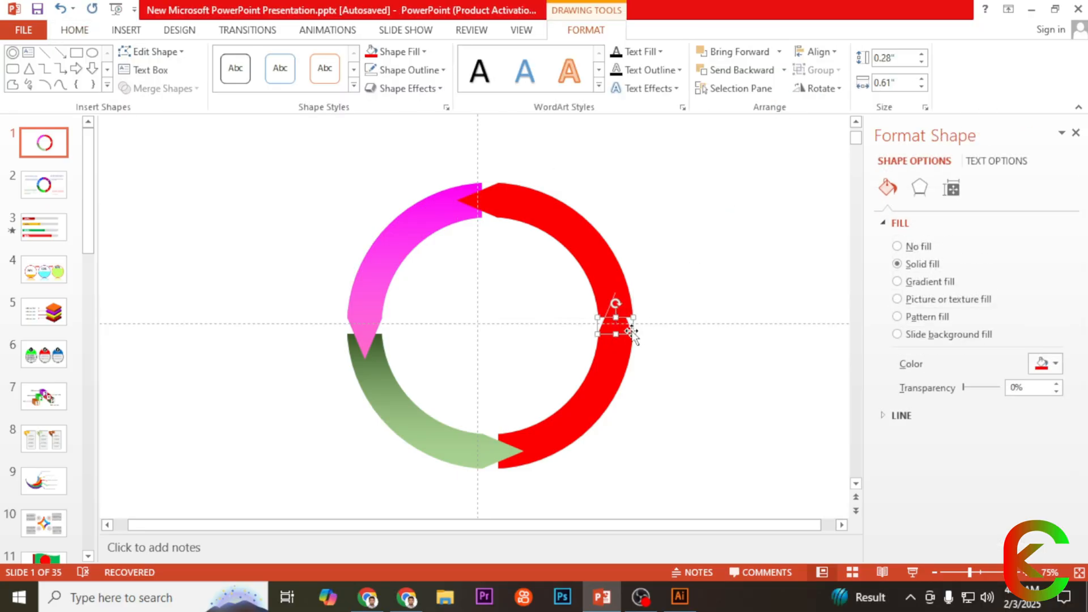
drag(617, 318, 691, 343)
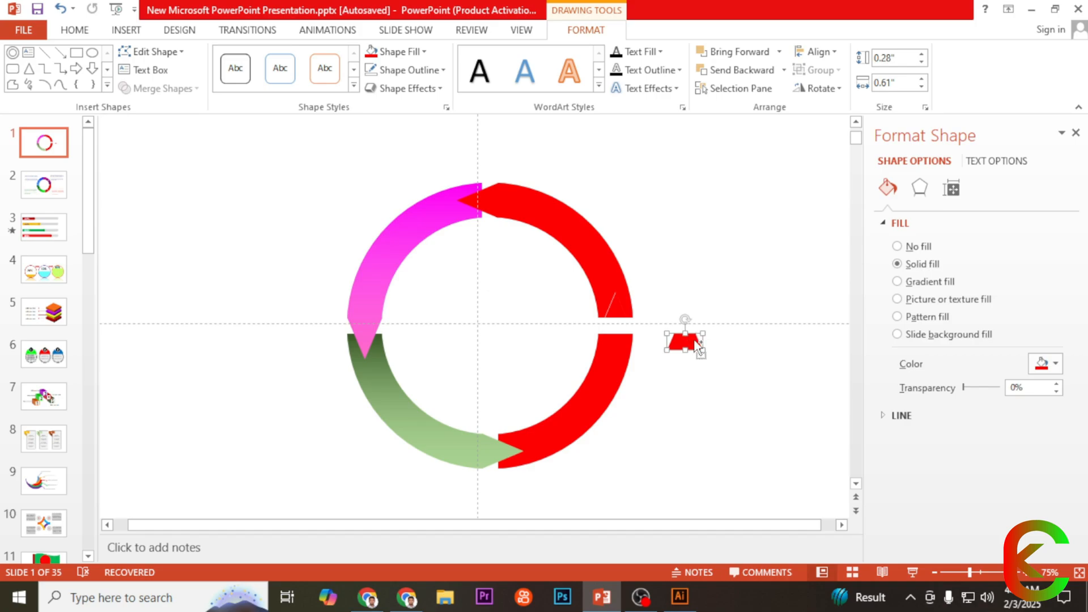
key(ctrl+z)
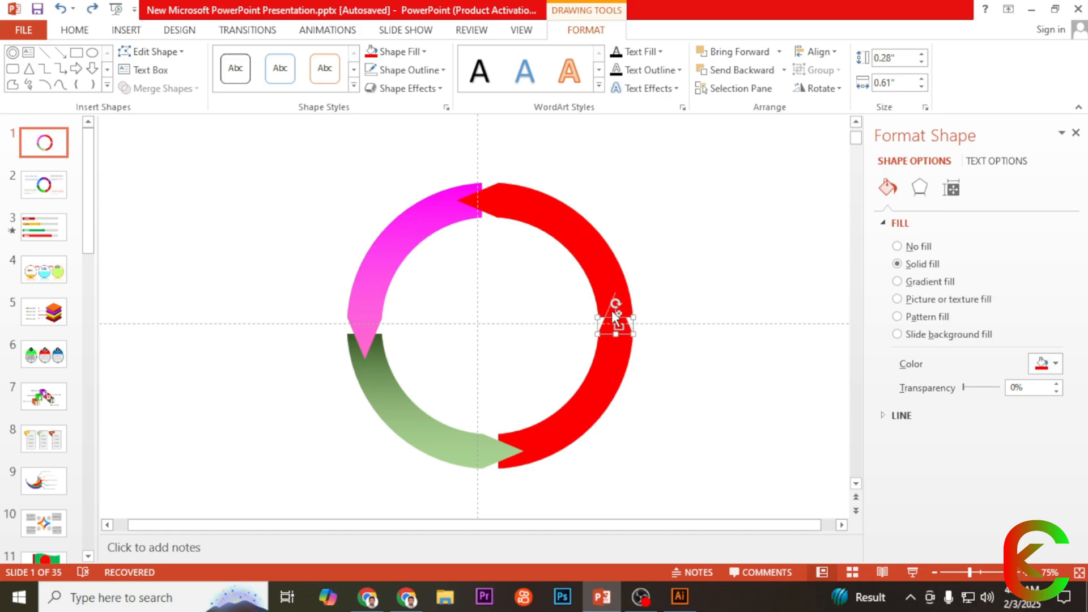
Step: Union the small triangle and trapezoid fragments with the lower-right arc into one arrow shape
shift+click(615, 316)
shift+click(614, 344)
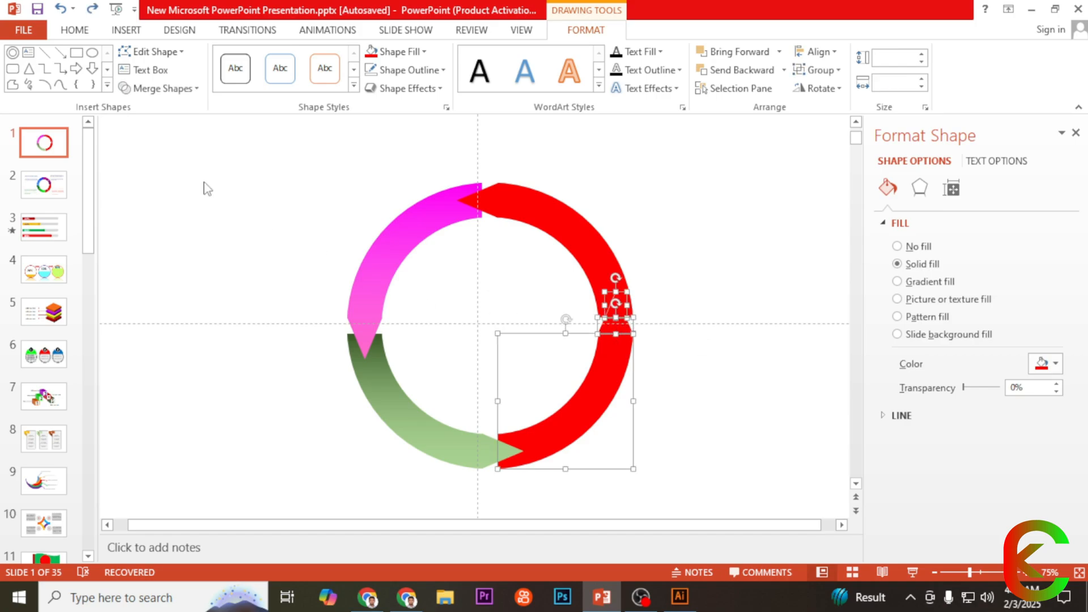
click(165, 89)
click(161, 107)
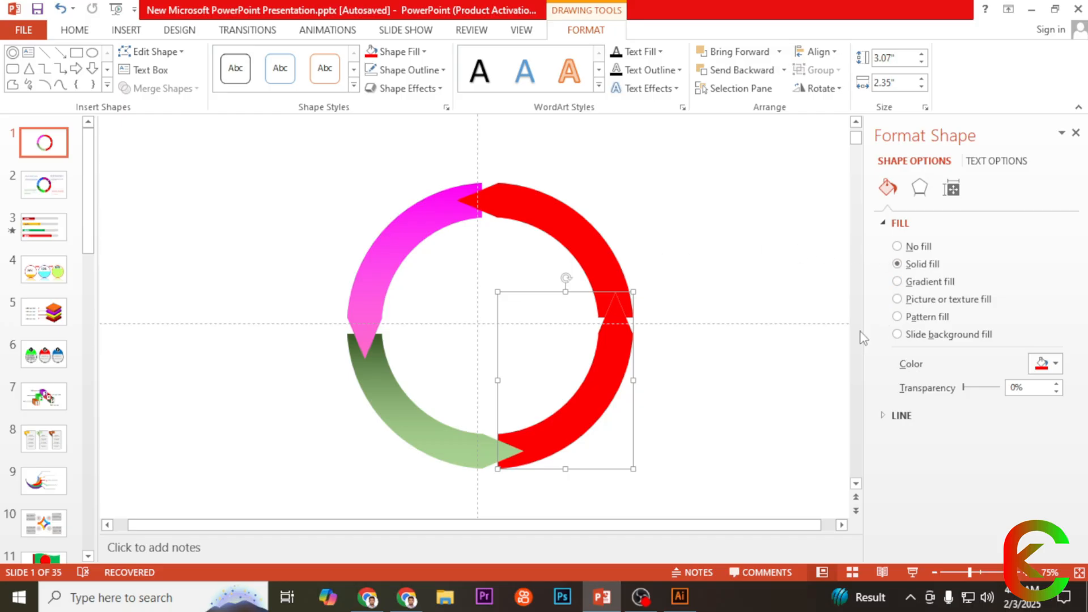
Step: Give the merged lower-right arc a linear gradient fill from dark orange to dark red and close the formatting pane
click(931, 284)
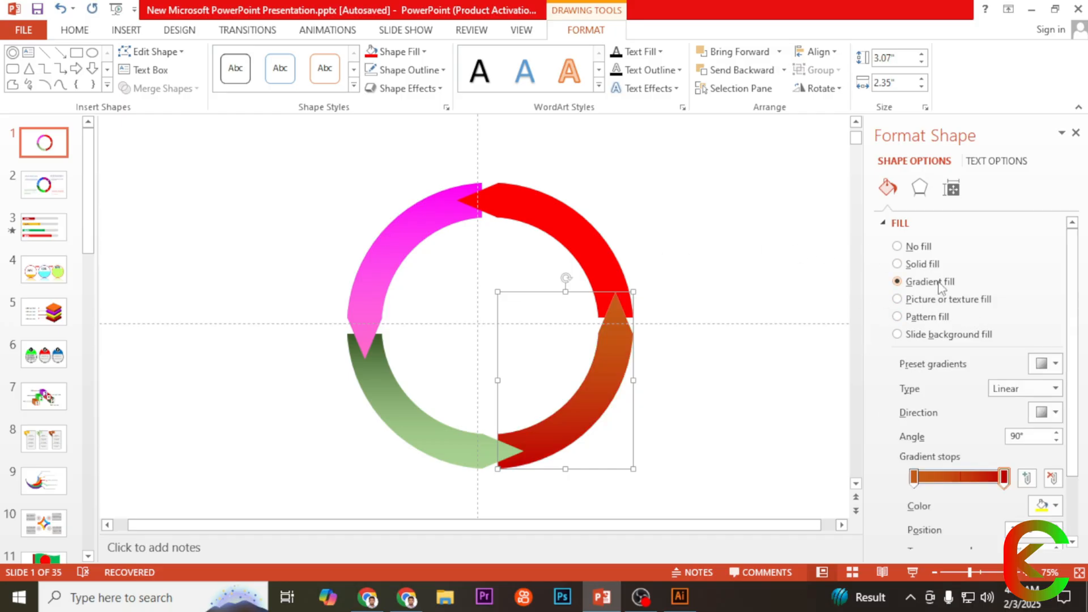
click(1006, 477)
click(766, 284)
scroll(729, 267, down, 3)
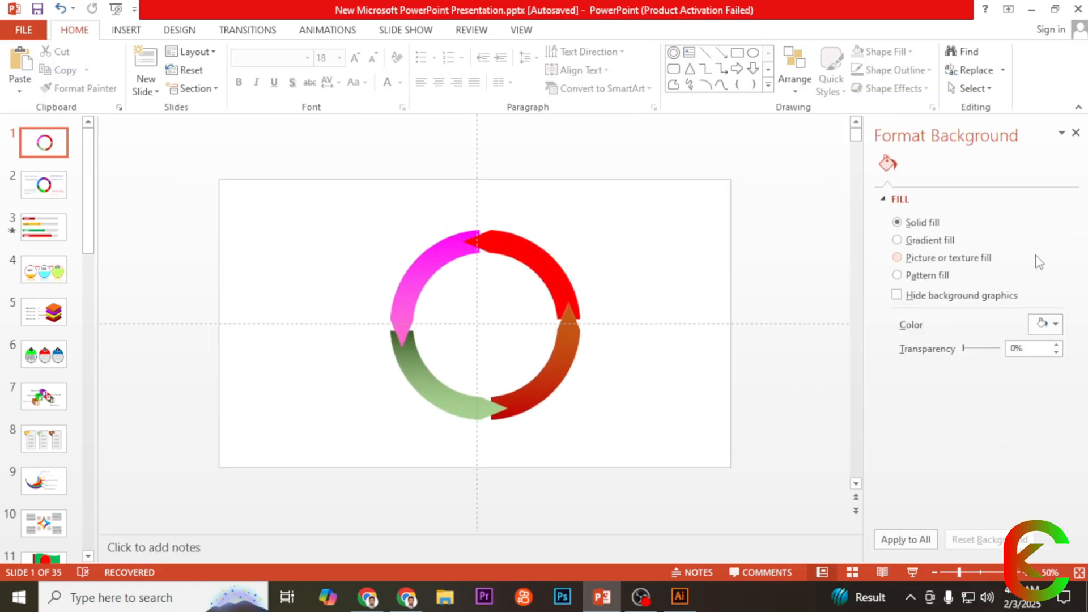
click(1076, 133)
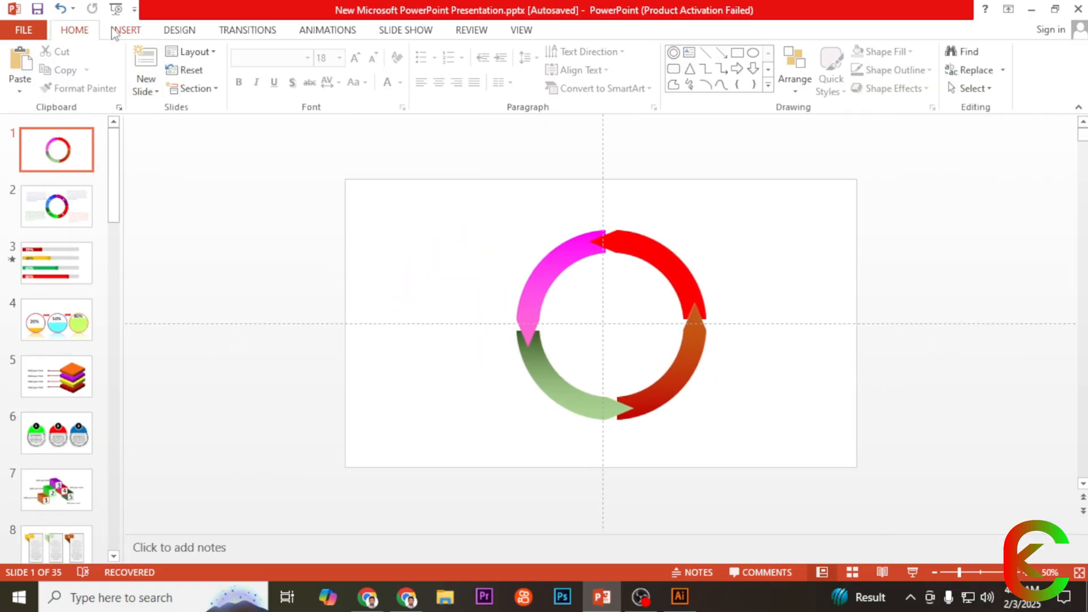
click(122, 30)
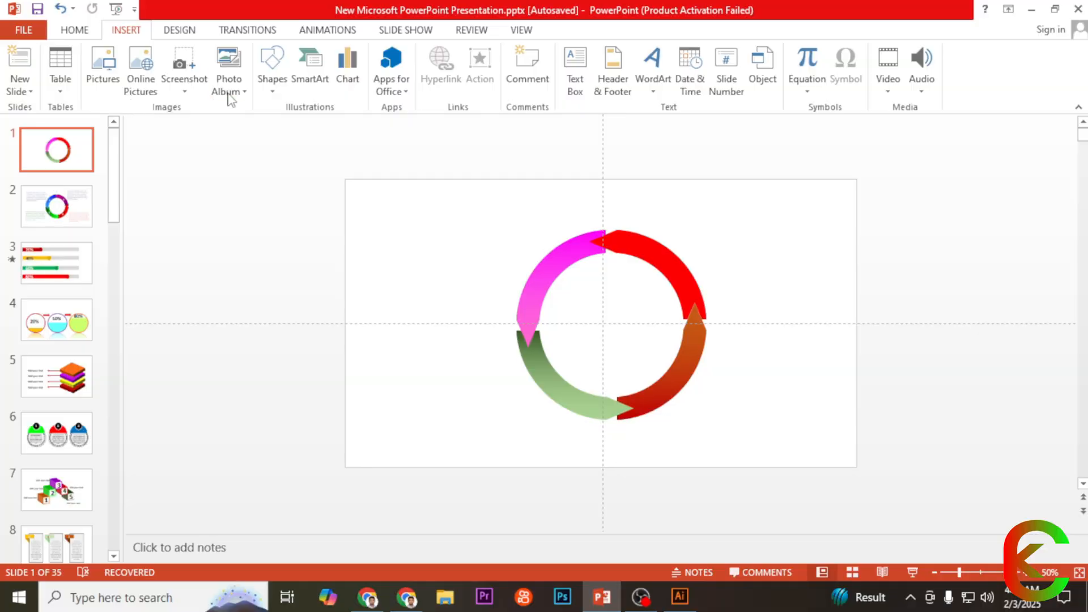
click(270, 85)
click(281, 125)
mouse_move(367, 211)
mouse_down()
mouse_move(522, 267)
mouse_move(502, 261)
mouse_up()
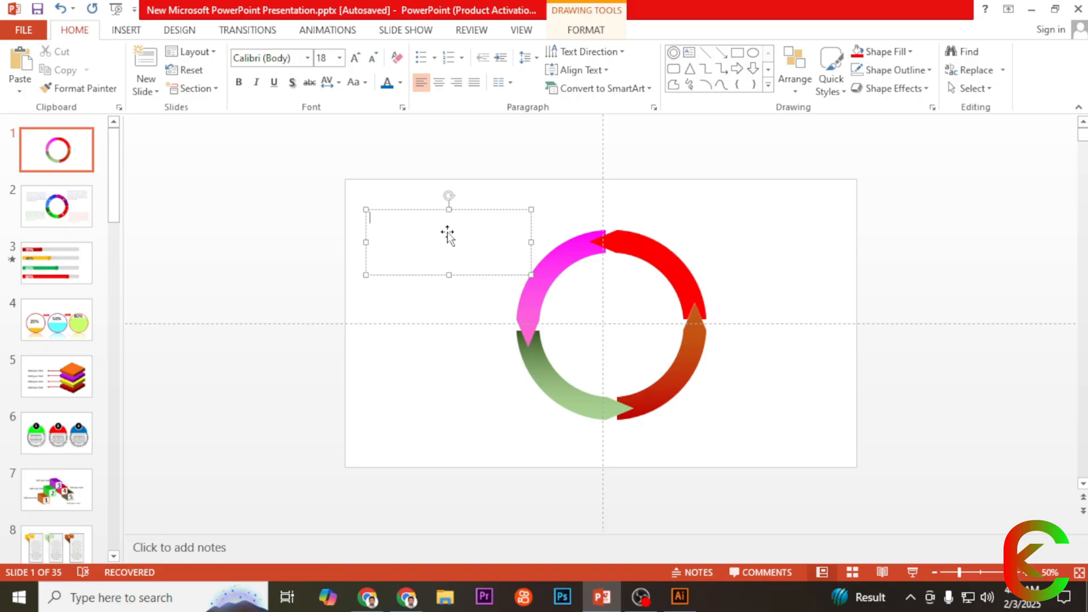
key(ctrl+v)
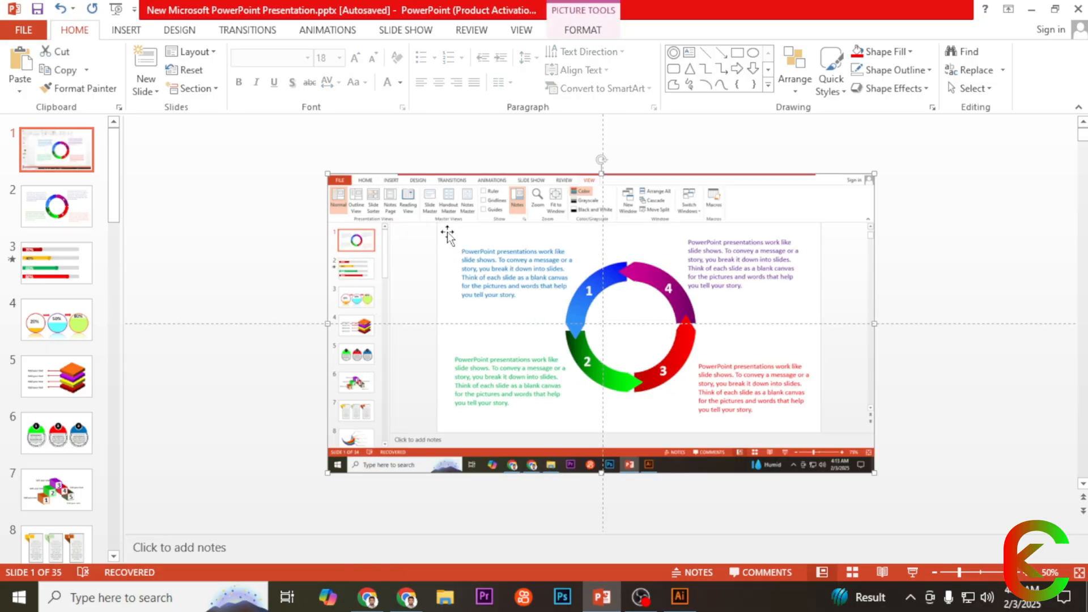
key(ctrl+z)
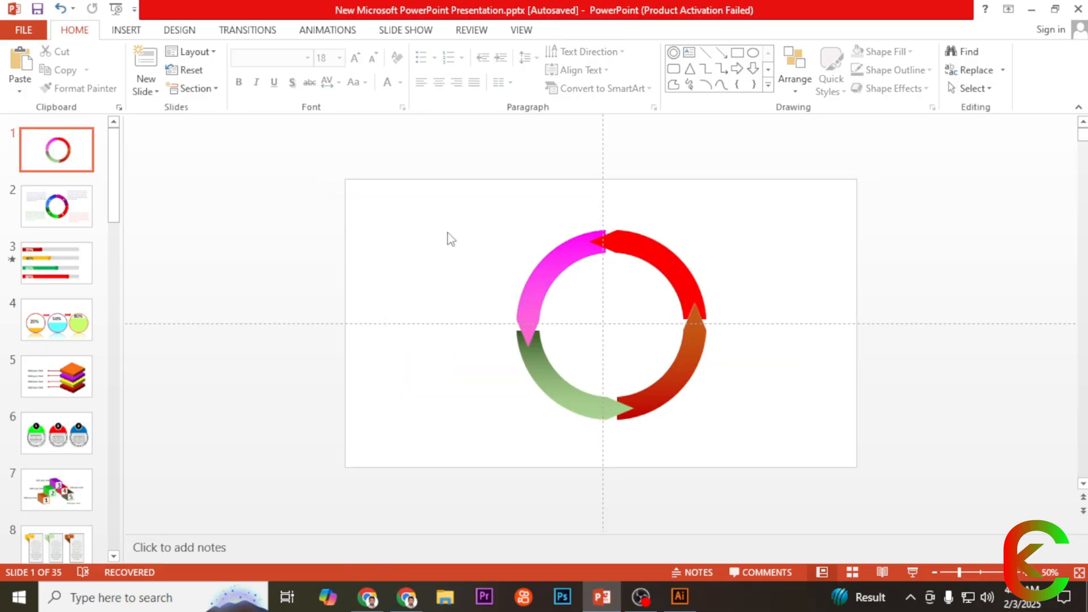
Step: Insert a text box in the slide's upper-left area beside the magenta arc, reading "Add your text"
click(125, 30)
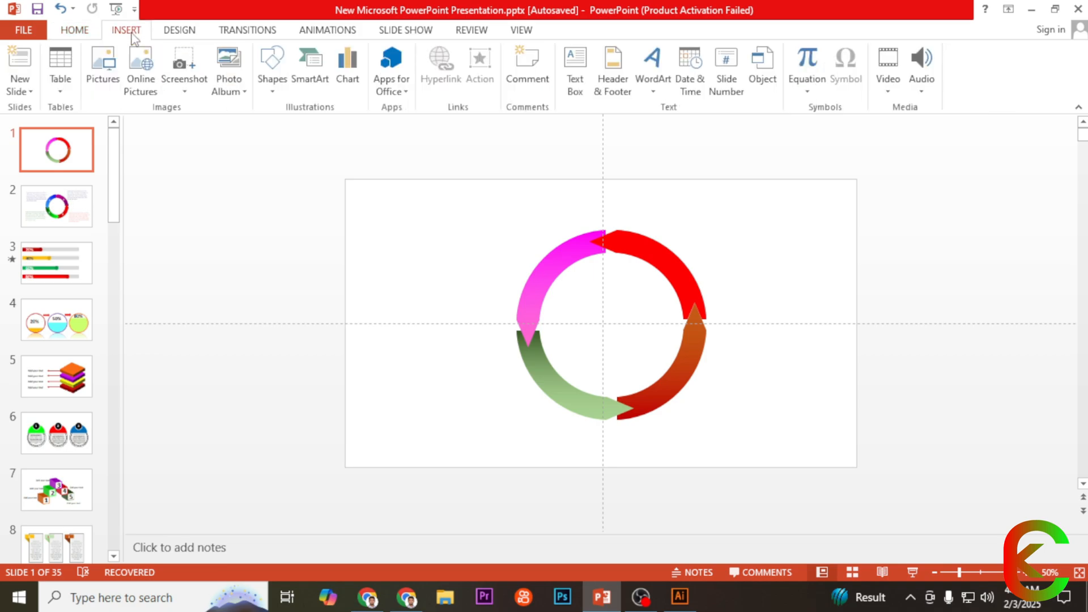
click(269, 95)
click(269, 126)
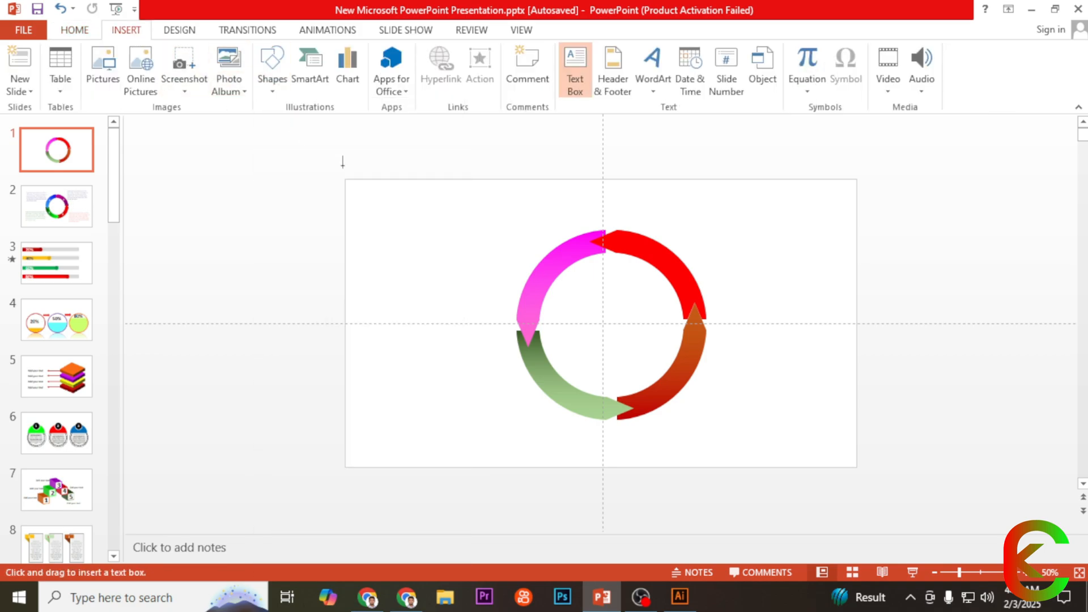
drag(383, 210, 532, 260)
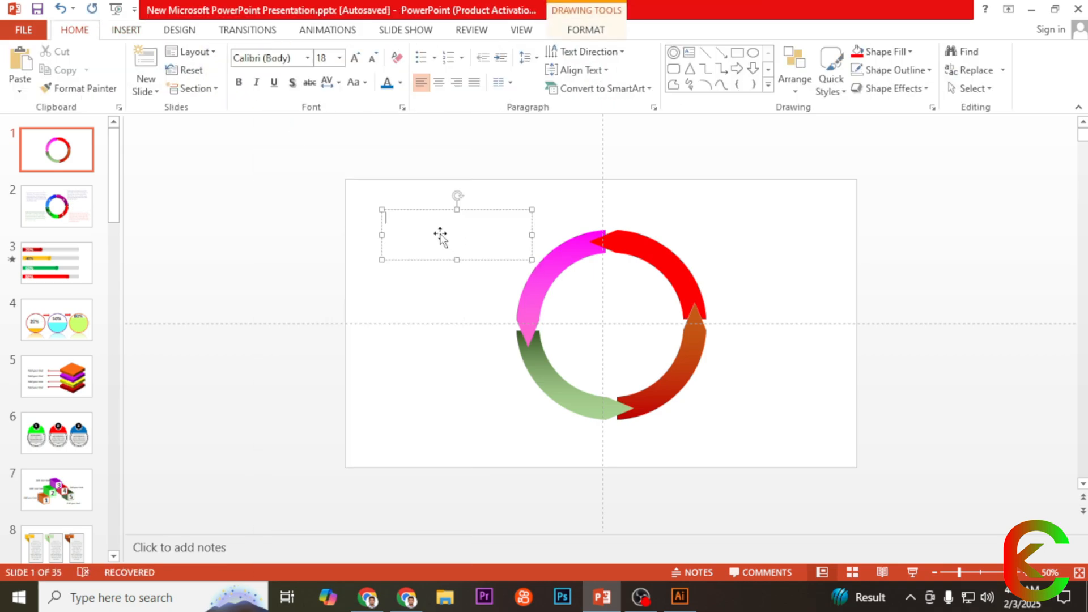
text(a)
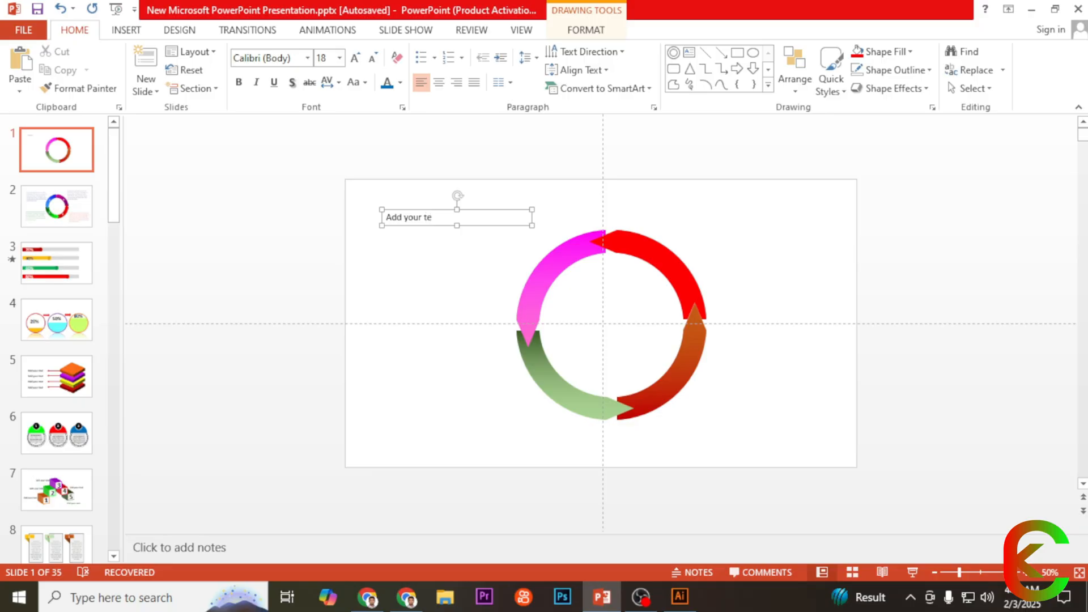
Step: Increase the "Add your text" box's font size to 54
click(418, 211)
click(355, 59)
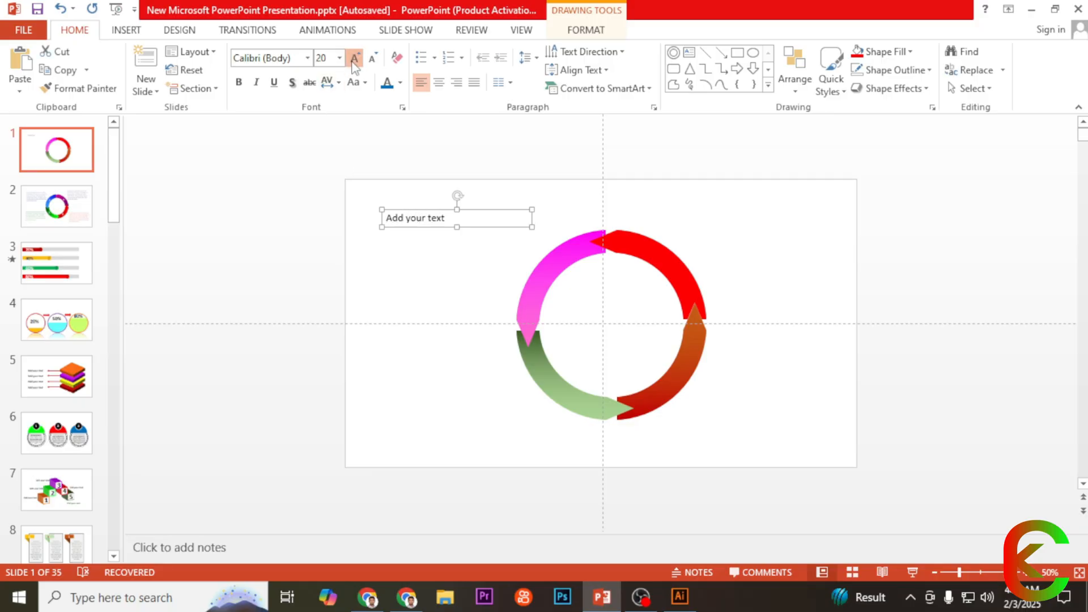
click(355, 59)
click(355, 59)
click(354, 58)
click(355, 58)
click(355, 58)
click(355, 58)
click(355, 59)
click(355, 58)
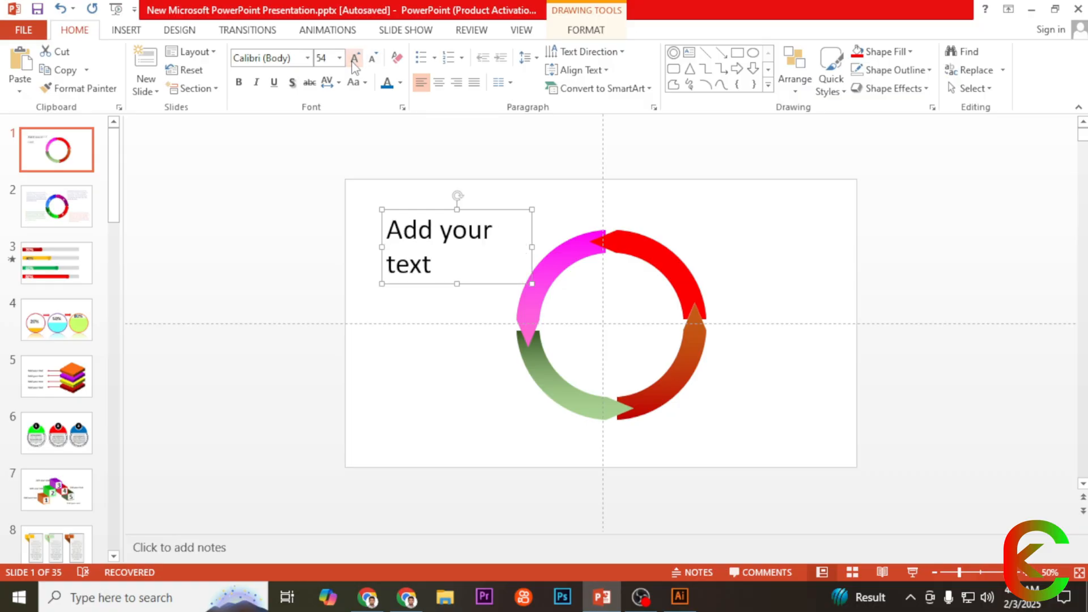